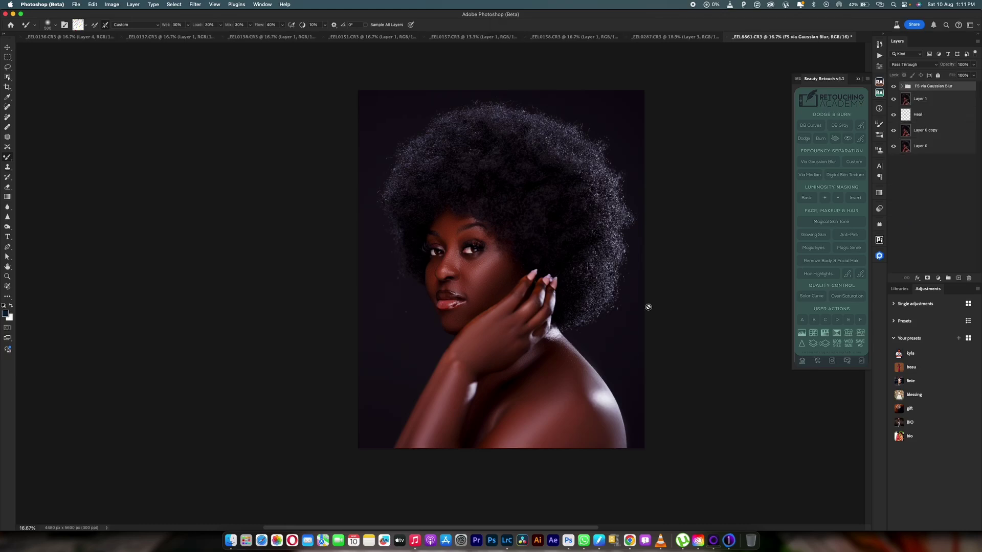
Stamp all visible layers into a new Layer 2 above the FS via Gaussian Blur group.
{"action": "scroll", "coordinate": [455, 267], "scroll_direction": "up", "scroll_amount": 5}
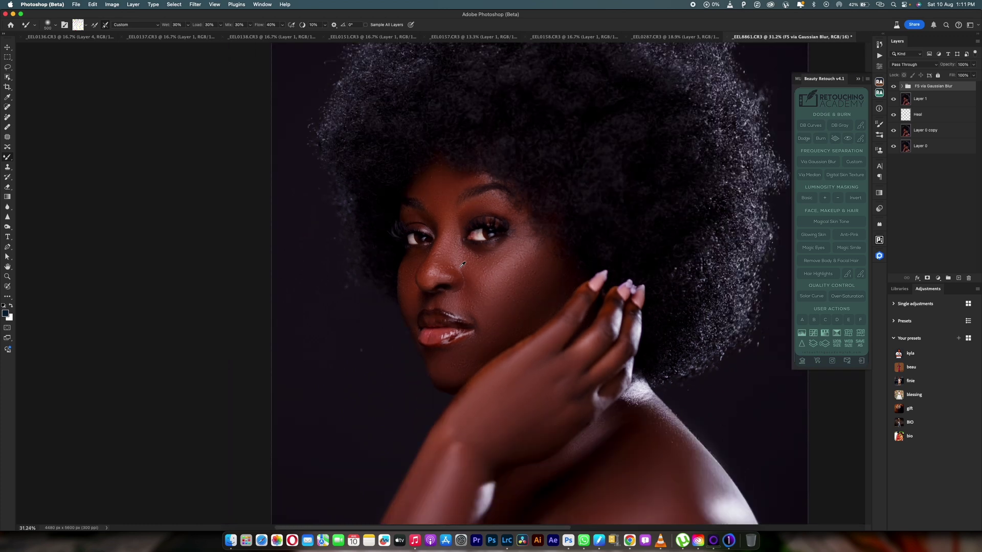
{"action": "scroll", "coordinate": [462, 264], "scroll_direction": "down", "scroll_amount": 5}
{"action": "scroll", "coordinate": [465, 265], "scroll_direction": "up", "scroll_amount": 2}
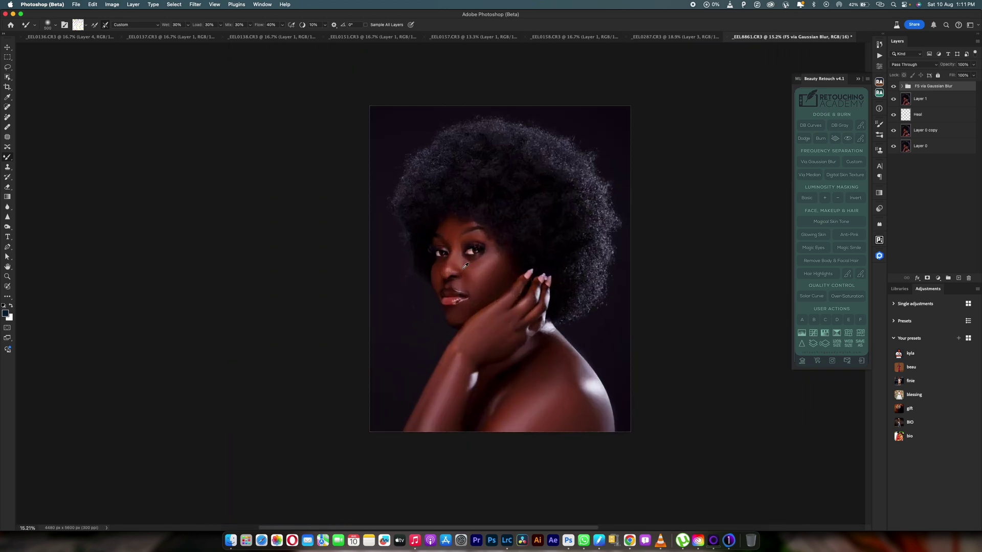
{"action": "scroll", "coordinate": [467, 266], "scroll_direction": "up", "scroll_amount": 2}
{"action": "key", "text": "super+alt+shift+e"}
{"action": "scroll", "coordinate": [471, 273], "scroll_direction": "up", "scroll_amount": 8}
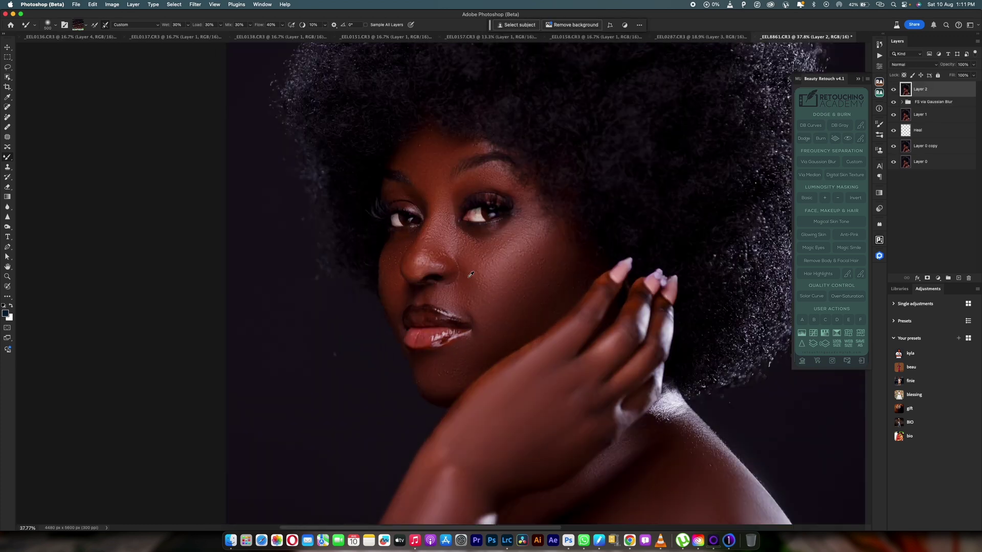
{"action": "scroll", "coordinate": [471, 275], "scroll_direction": "down", "scroll_amount": 10}
{"action": "scroll", "coordinate": [471, 275], "scroll_direction": "down", "scroll_amount": 3}
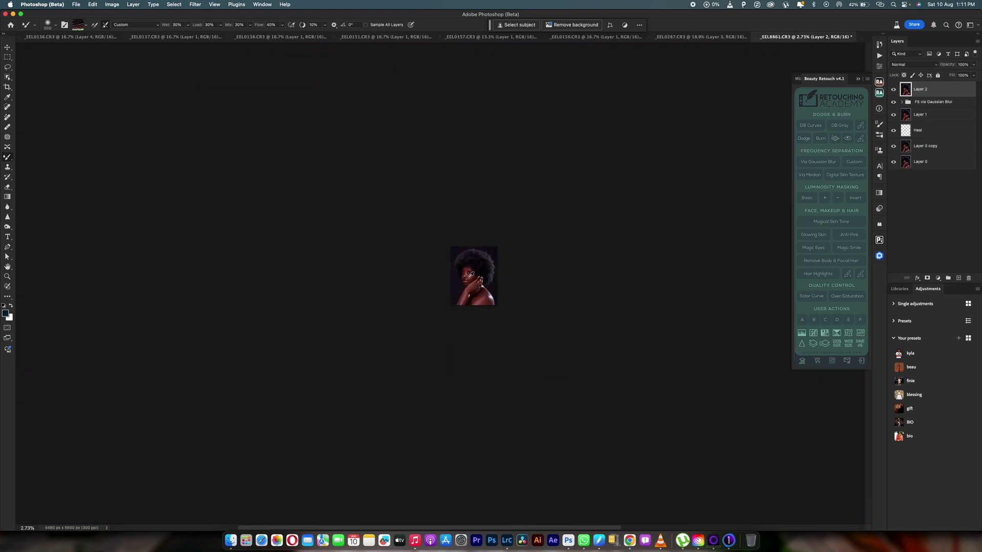
{"action": "scroll", "coordinate": [471, 275], "scroll_direction": "up", "scroll_amount": 8}
{"action": "scroll", "coordinate": [471, 275], "scroll_direction": "down", "scroll_amount": 4}
{"action": "scroll", "coordinate": [471, 275], "scroll_direction": "up", "scroll_amount": 2}
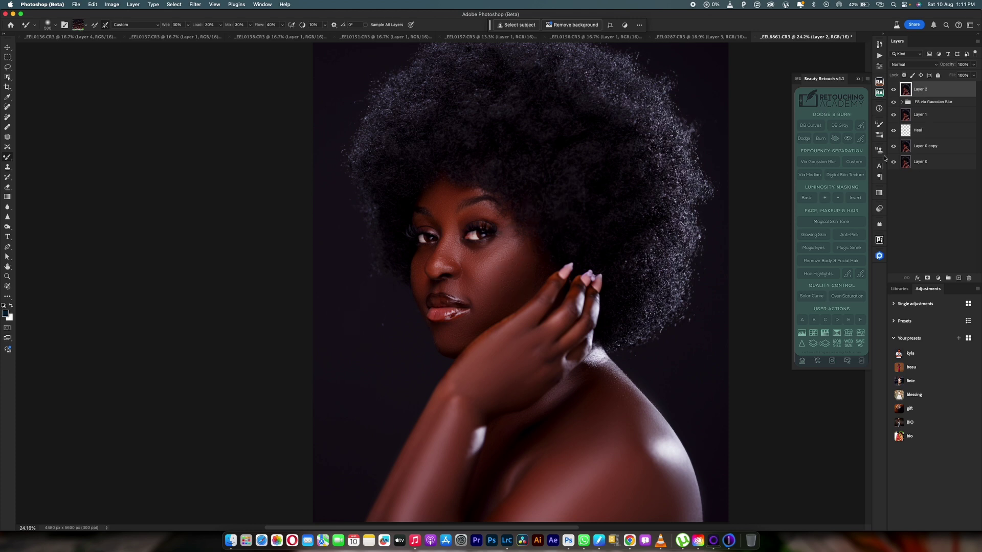
Run Retouch4me with Heal off and Skin Mask on to create a masked Skin group.
{"action": "left_click", "coordinate": [879, 257]}
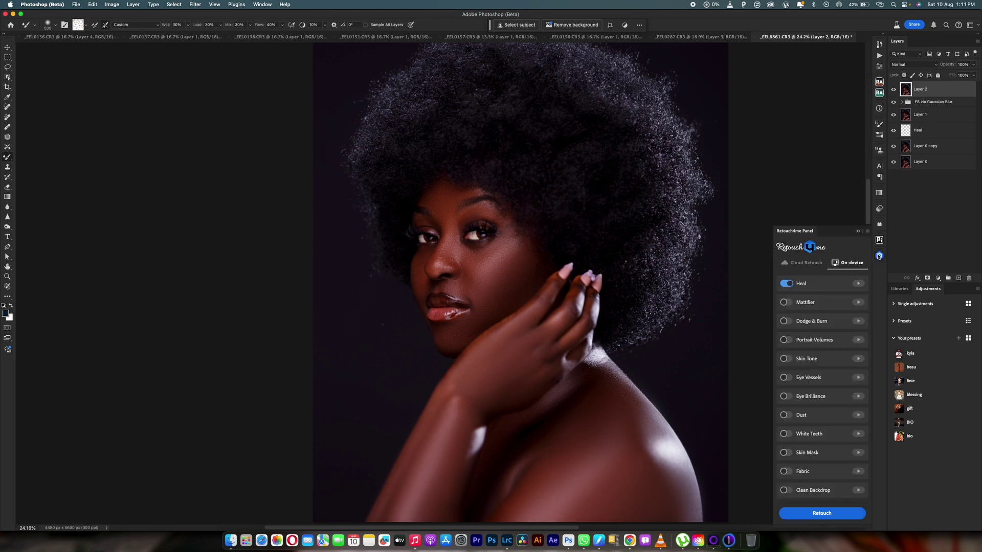
{"action": "left_click", "coordinate": [787, 284]}
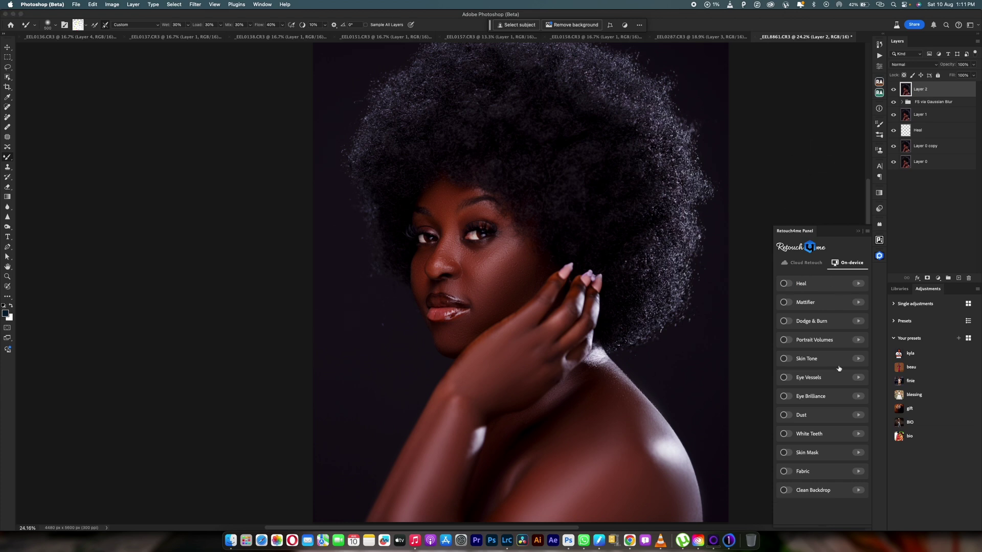
{"action": "left_click", "coordinate": [786, 453]}
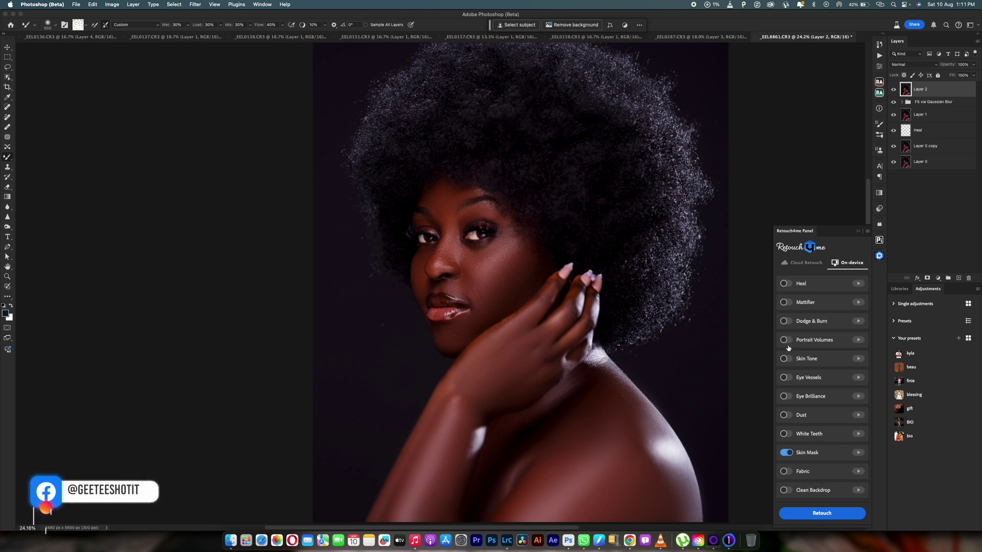
{"action": "left_click", "coordinate": [825, 514]}
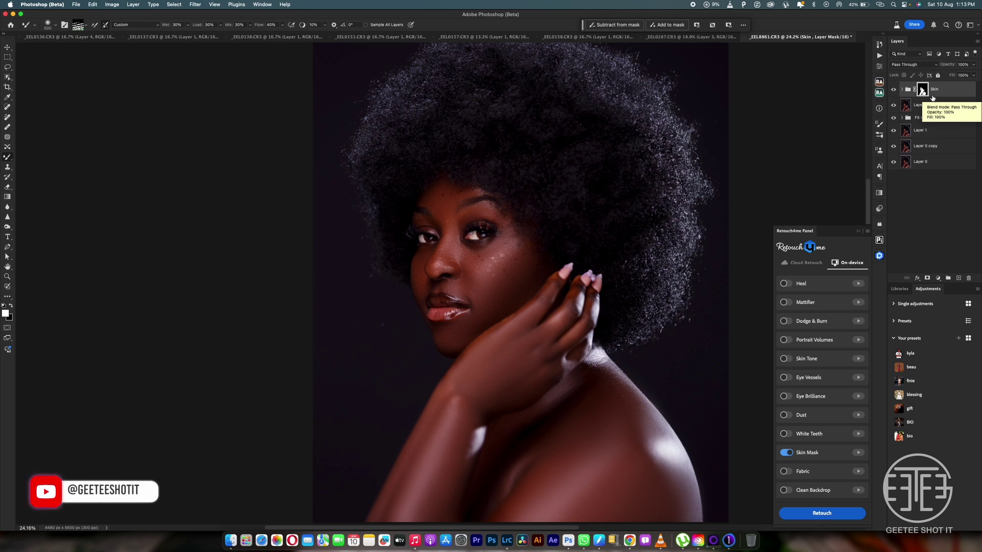
Hide the Skin group and add a Solid Color fill layer in default navy (0, 30, 54).
{"action": "left_click", "coordinate": [892, 91]}
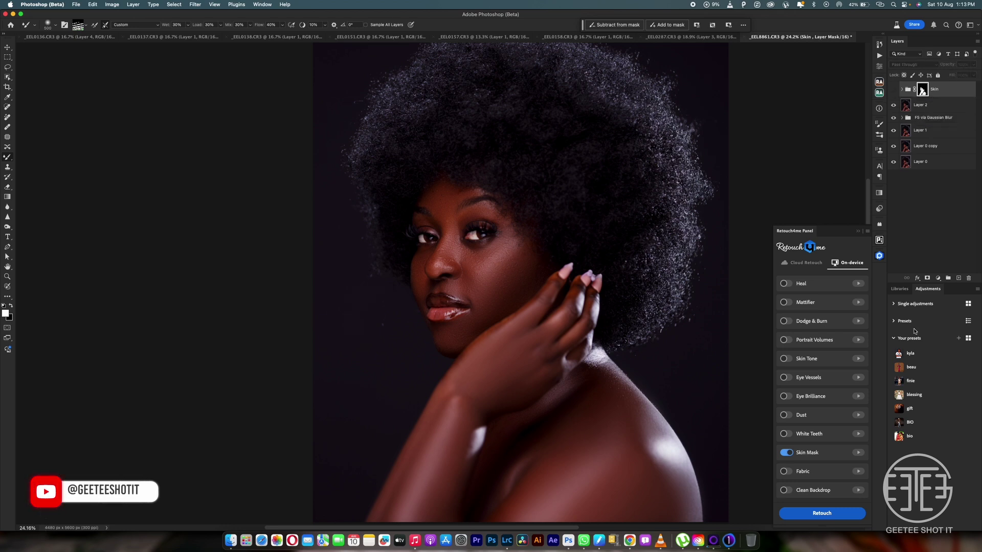
{"action": "left_click", "coordinate": [937, 278]}
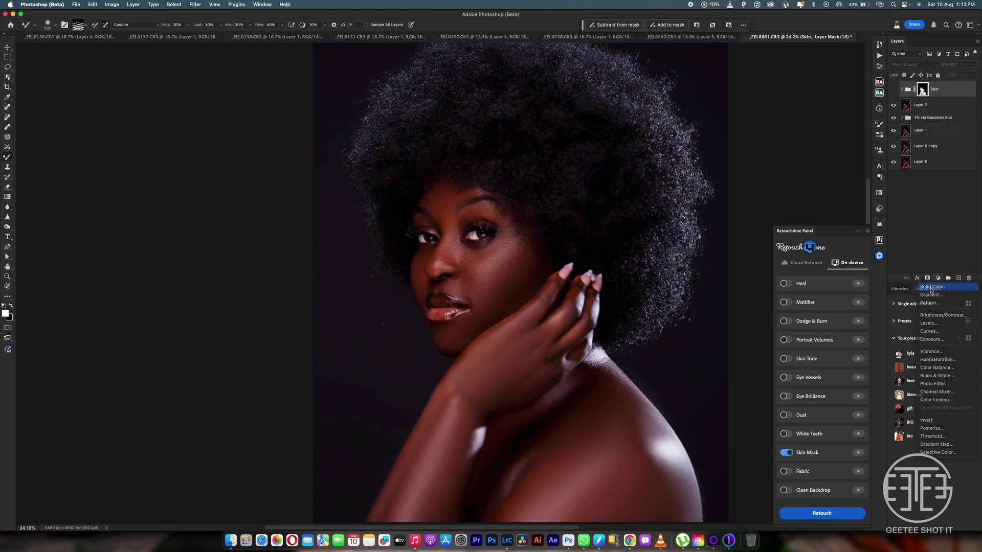
{"action": "left_click", "coordinate": [931, 288]}
{"action": "left_click", "coordinate": [765, 273]}
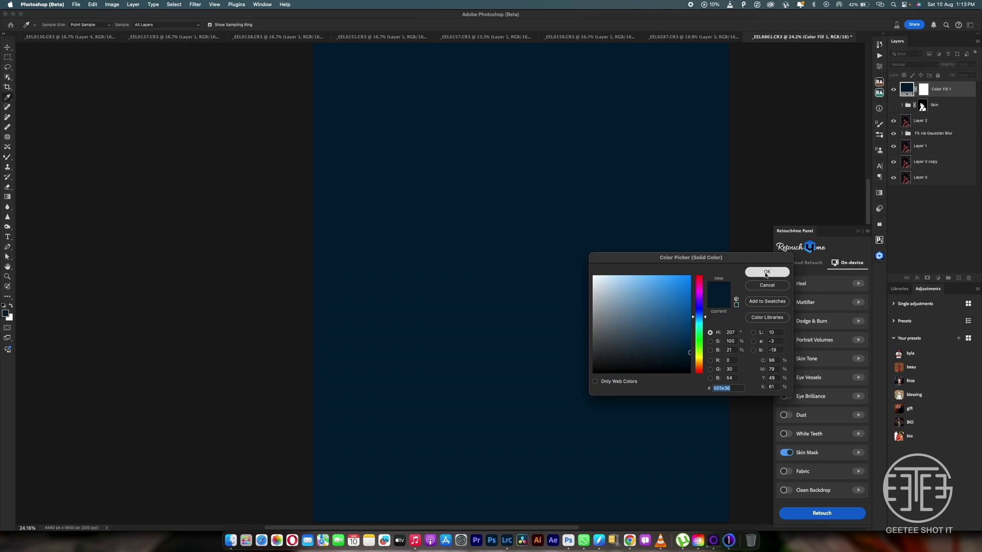
Hide the new Color Fill 1 layer while inspecting the portrait.
{"action": "left_click", "coordinate": [894, 90]}
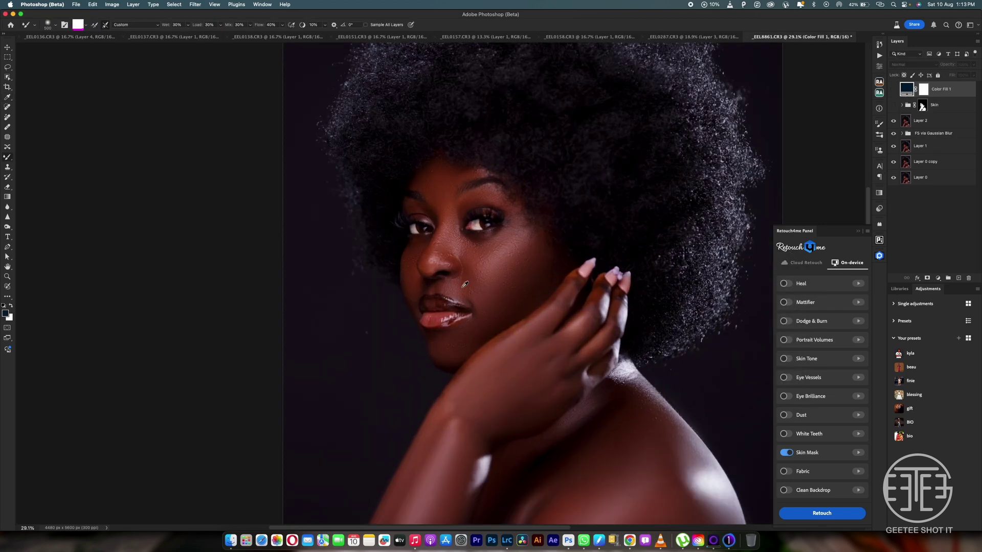
{"action": "scroll", "coordinate": [463, 287], "scroll_direction": "up", "scroll_amount": 3}
{"action": "scroll", "coordinate": [466, 285], "scroll_direction": "down", "scroll_amount": 4}
{"action": "scroll", "coordinate": [466, 285], "scroll_direction": "down", "scroll_amount": 3}
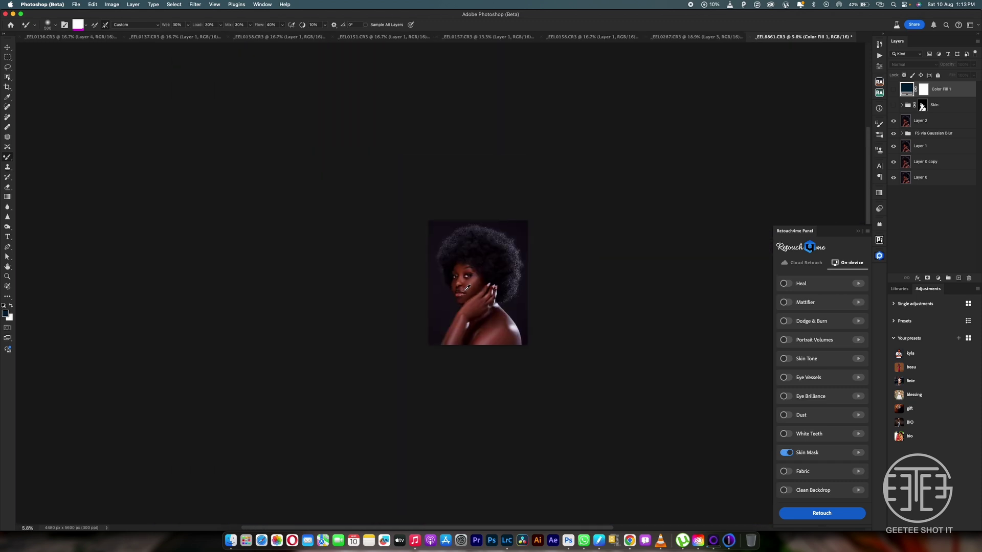
{"action": "scroll", "coordinate": [468, 288], "scroll_direction": "up", "scroll_amount": 6}
{"action": "scroll", "coordinate": [468, 289], "scroll_direction": "down", "scroll_amount": 4}
{"action": "scroll", "coordinate": [469, 291], "scroll_direction": "up", "scroll_amount": 3}
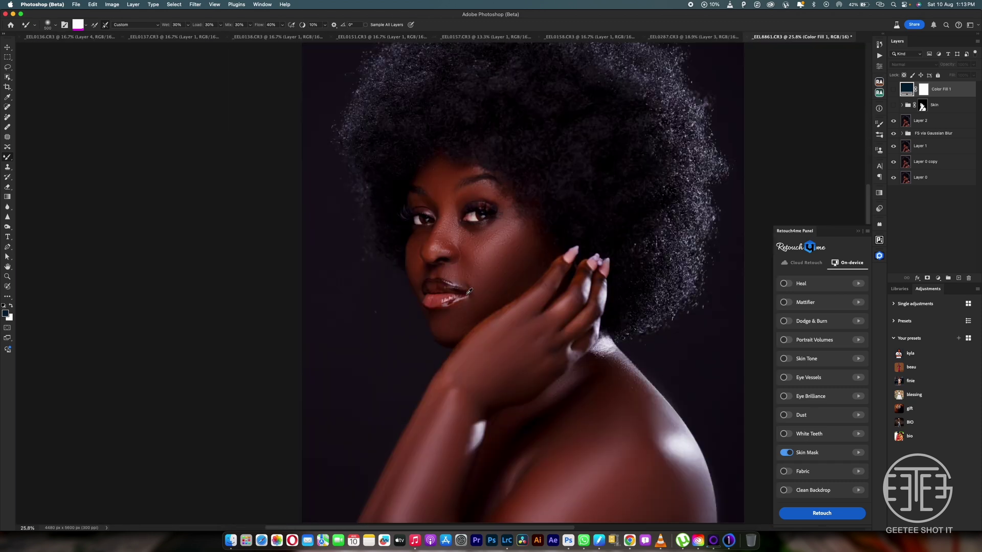
{"action": "scroll", "coordinate": [653, 448], "scroll_direction": "down", "scroll_amount": 5}
{"action": "scroll", "coordinate": [658, 333], "scroll_direction": "left", "scroll_amount": 4}
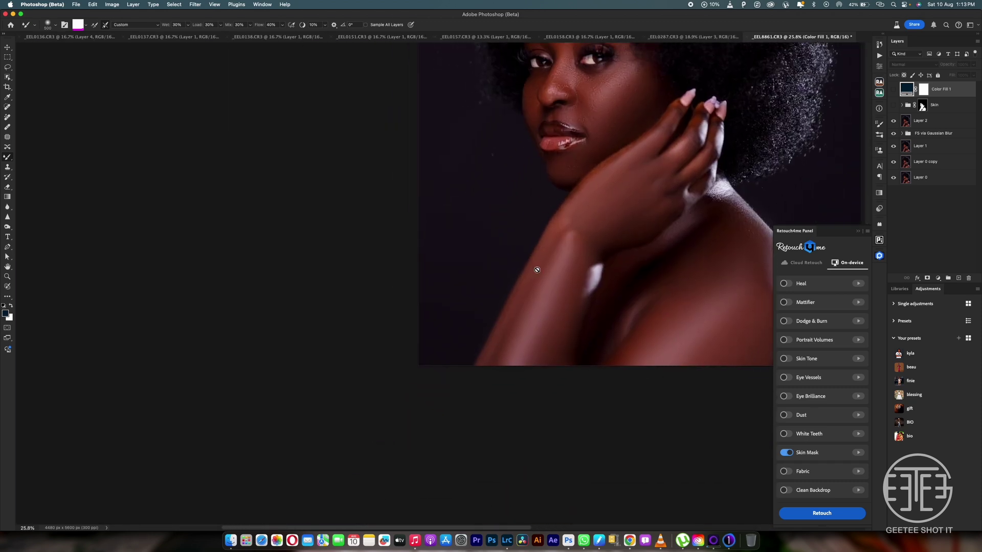
{"action": "scroll", "coordinate": [575, 256], "scroll_direction": "up", "scroll_amount": 5}
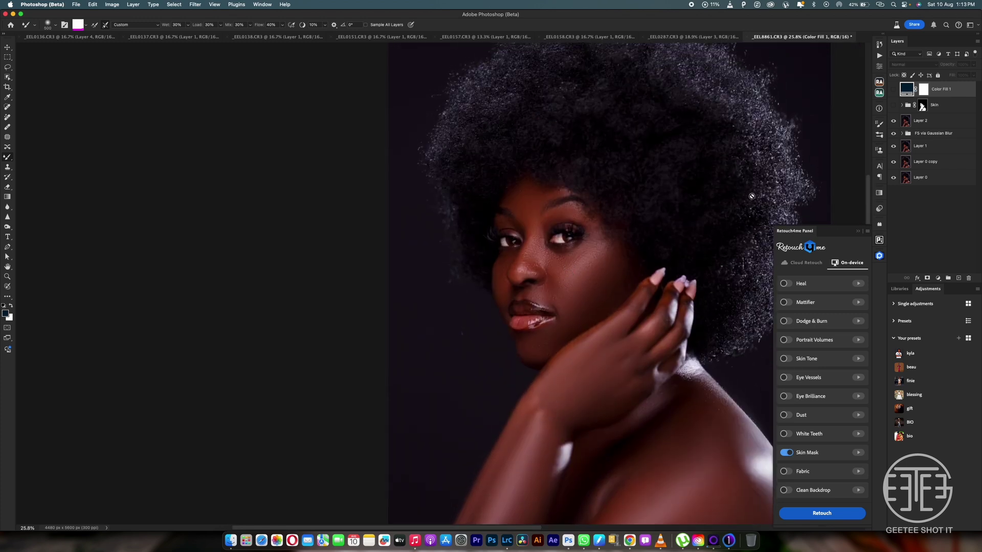
Sample the woman's skin to set Color Fill 1 to reddish-brown 984b3c (R 152, G 75, B 60).
{"action": "double_click", "coordinate": [904, 90]}
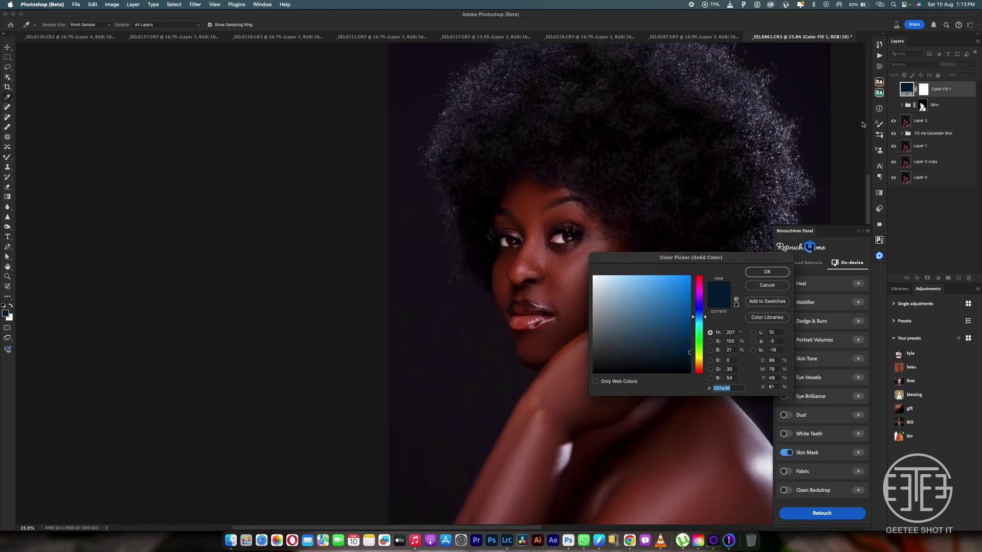
{"action": "left_click", "coordinate": [566, 271]}
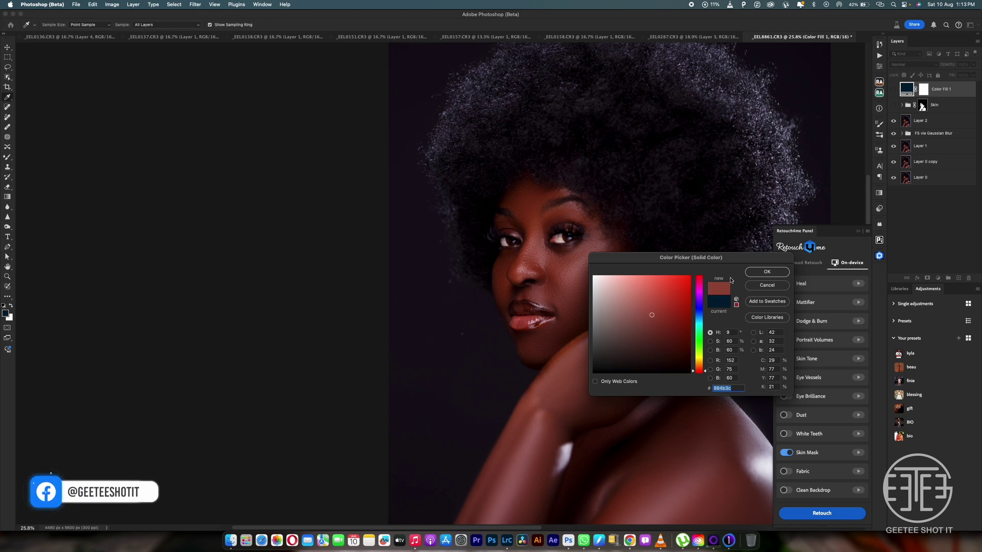
{"action": "left_click", "coordinate": [756, 275]}
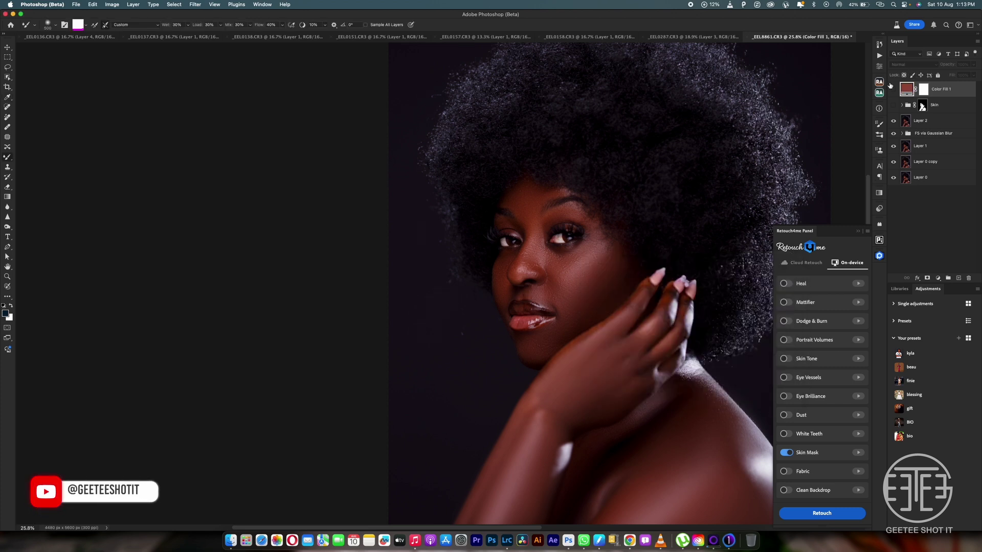
Show Color Fill 1 in Soft Light blend mode, then select the Skin group's mask.
{"action": "left_click", "coordinate": [893, 89]}
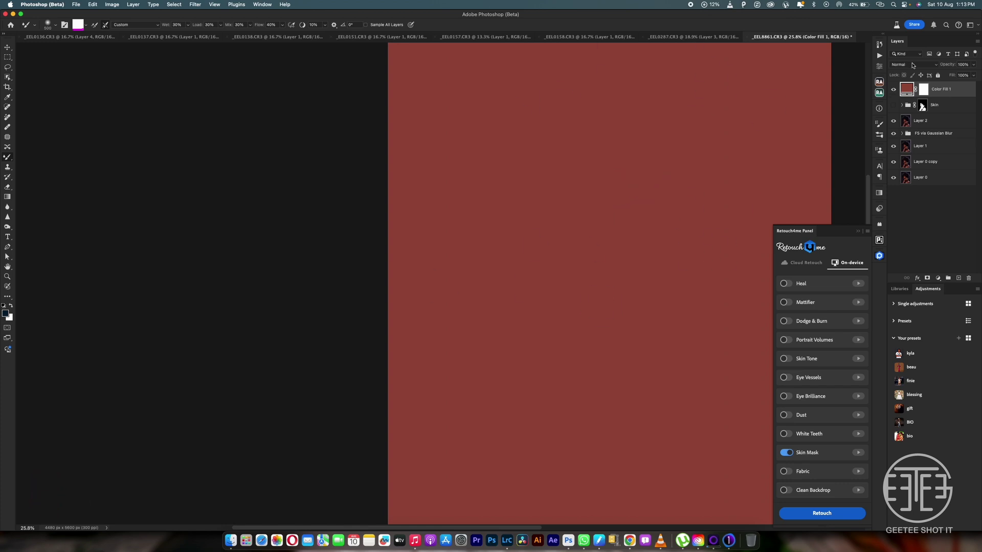
{"action": "left_click", "coordinate": [912, 65]}
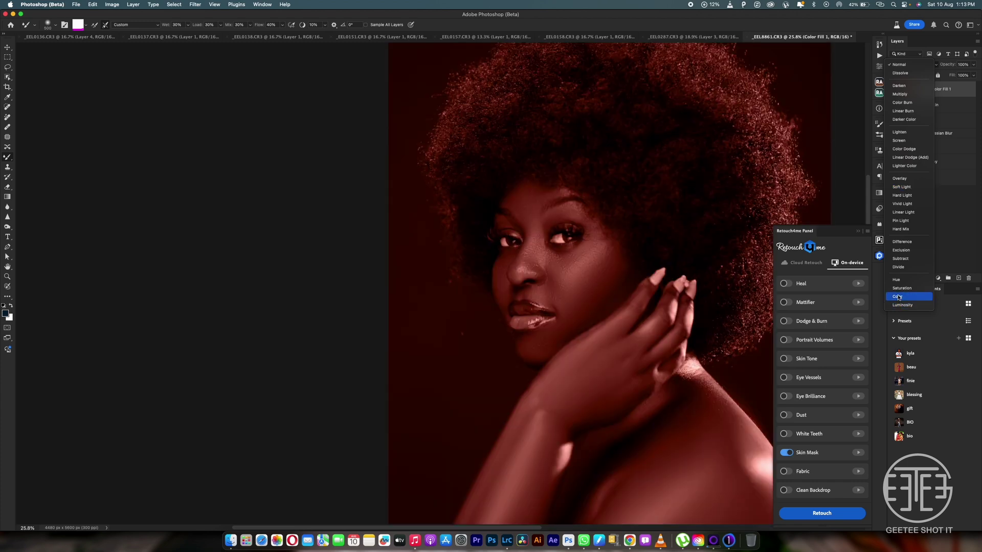
{"action": "left_click", "coordinate": [897, 297]}
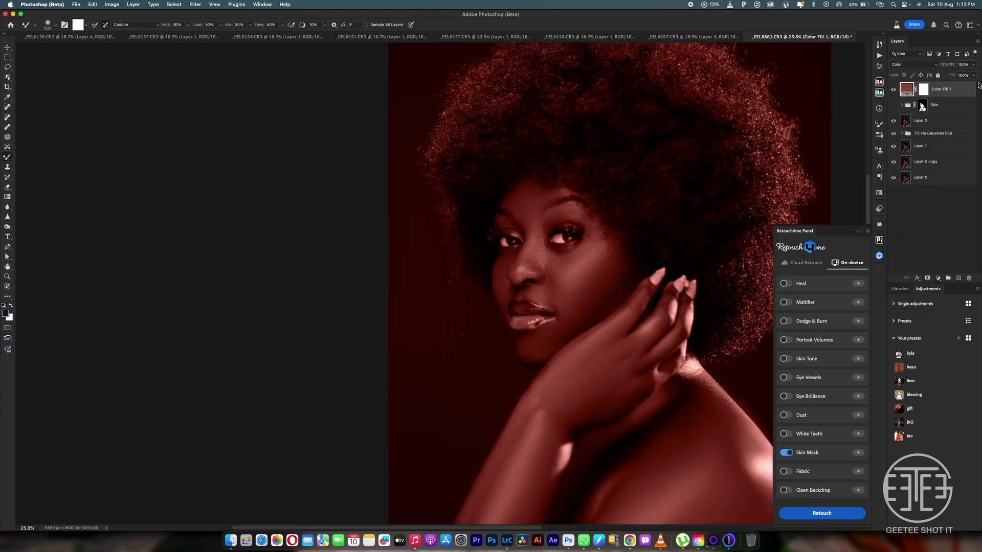
{"action": "left_click", "coordinate": [914, 65]}
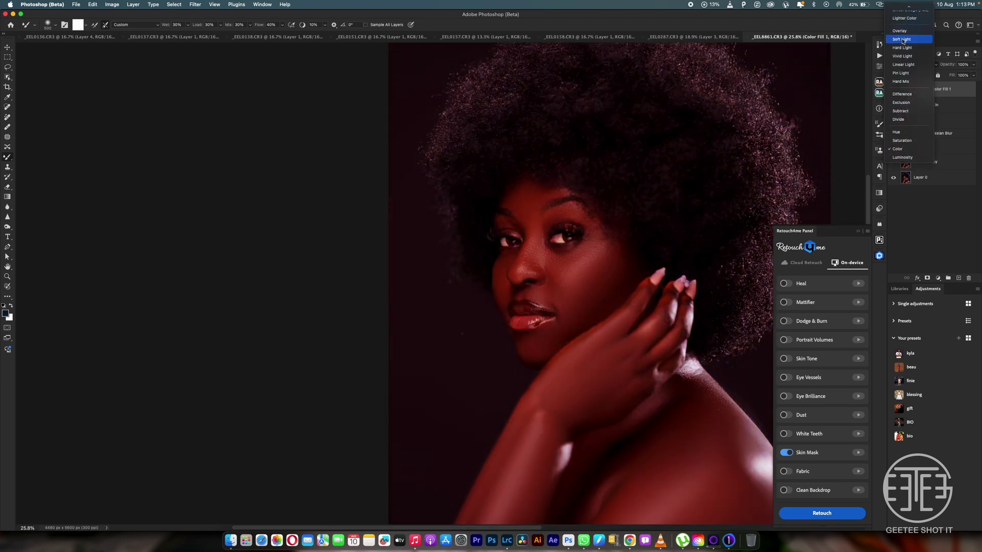
{"action": "left_click", "coordinate": [902, 39]}
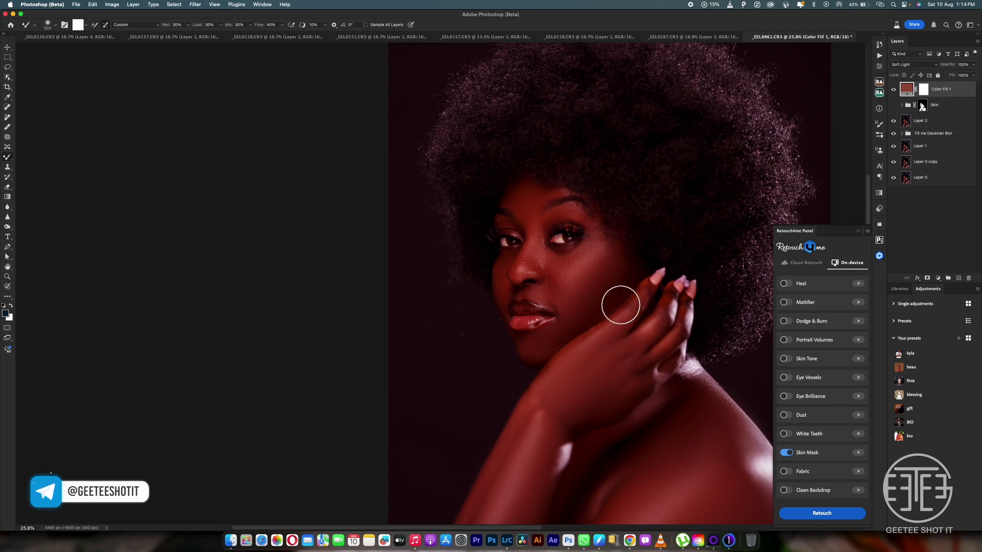
{"action": "left_click", "coordinate": [923, 106]}
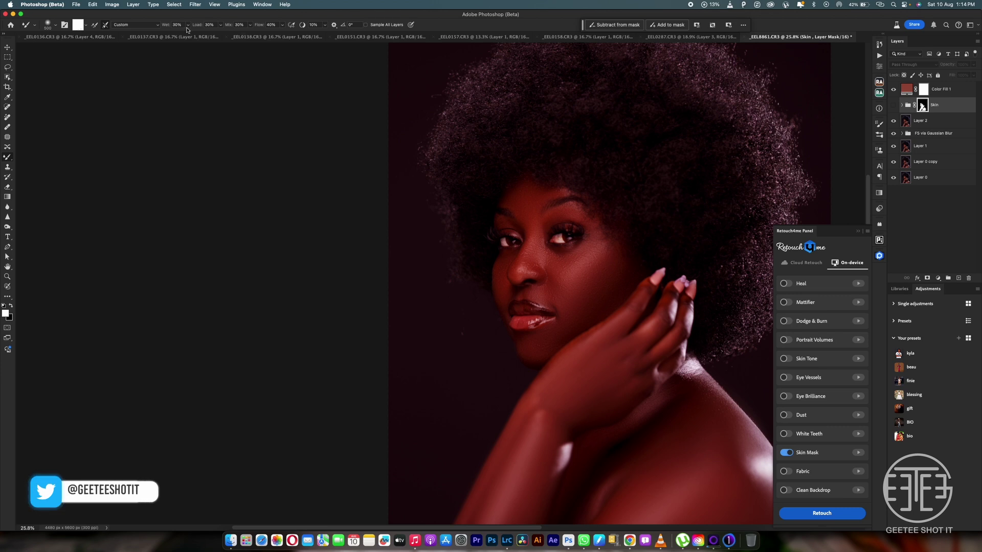
Move the skin mask onto Color Fill 1 and target that mask with the nose and lips in view.
{"action": "left_click_drag", "start_coordinate": [923, 105], "coordinate": [924, 90]}
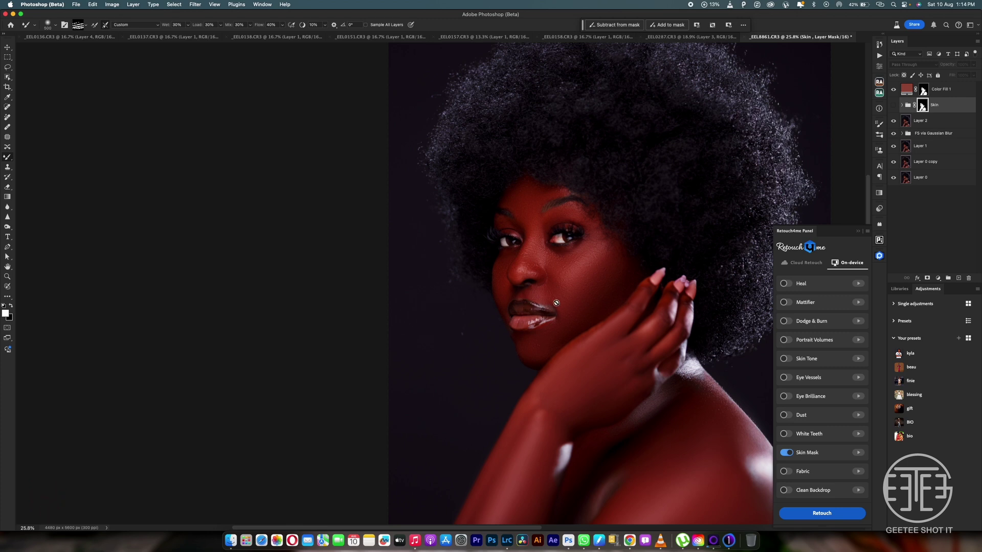
{"action": "scroll", "coordinate": [557, 303], "scroll_direction": "up", "scroll_amount": 8}
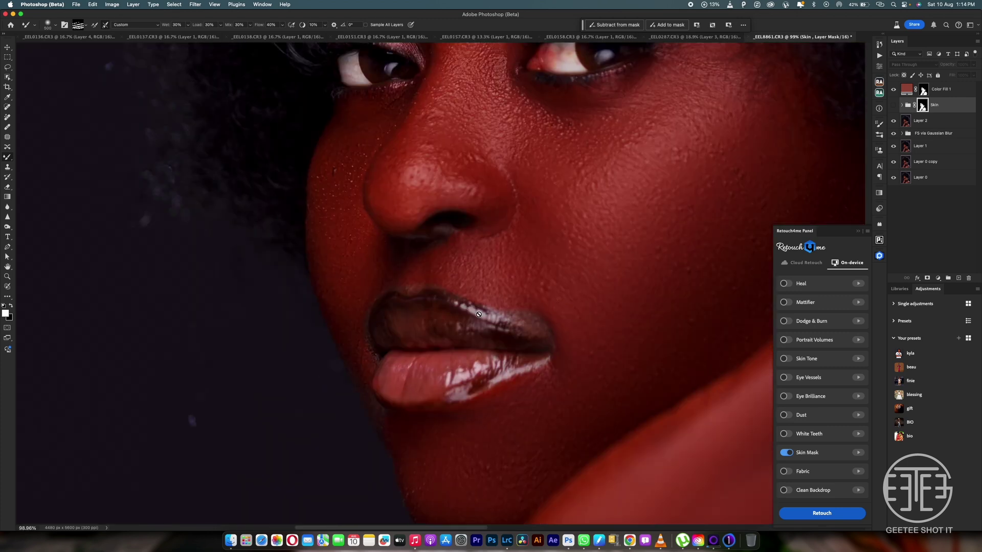
{"action": "scroll", "coordinate": [478, 314], "scroll_direction": "up", "scroll_amount": 5}
{"action": "scroll", "coordinate": [479, 314], "scroll_direction": "left", "scroll_amount": 5}
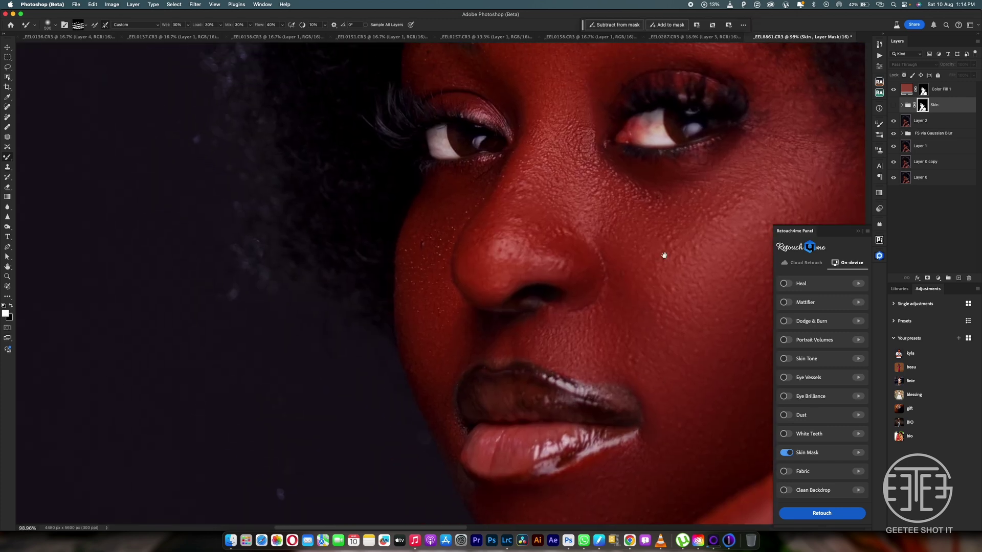
{"action": "scroll", "coordinate": [663, 255], "scroll_direction": "up", "scroll_amount": 8}
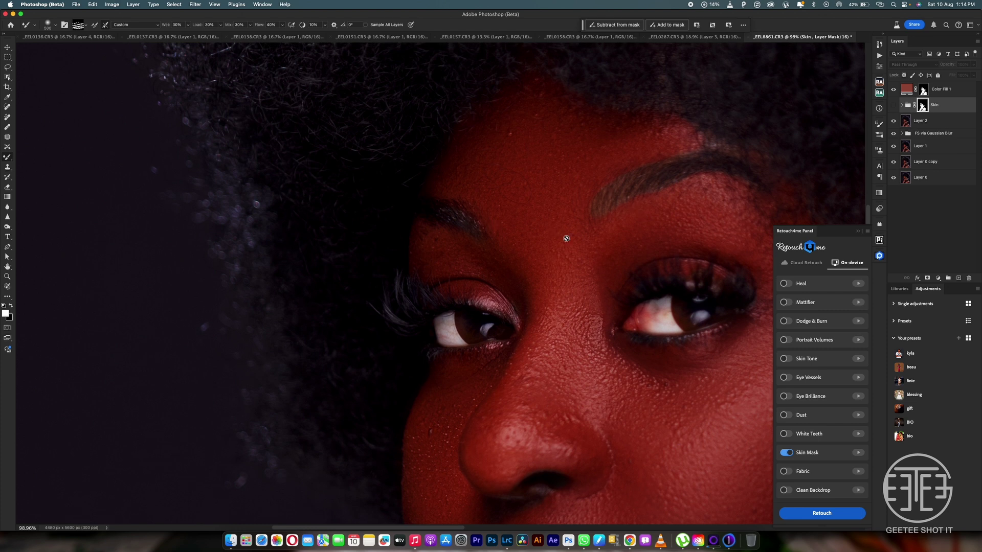
{"action": "scroll", "coordinate": [634, 388], "scroll_direction": "down", "scroll_amount": 6}
{"action": "scroll", "coordinate": [634, 388], "scroll_direction": "right", "scroll_amount": 3}
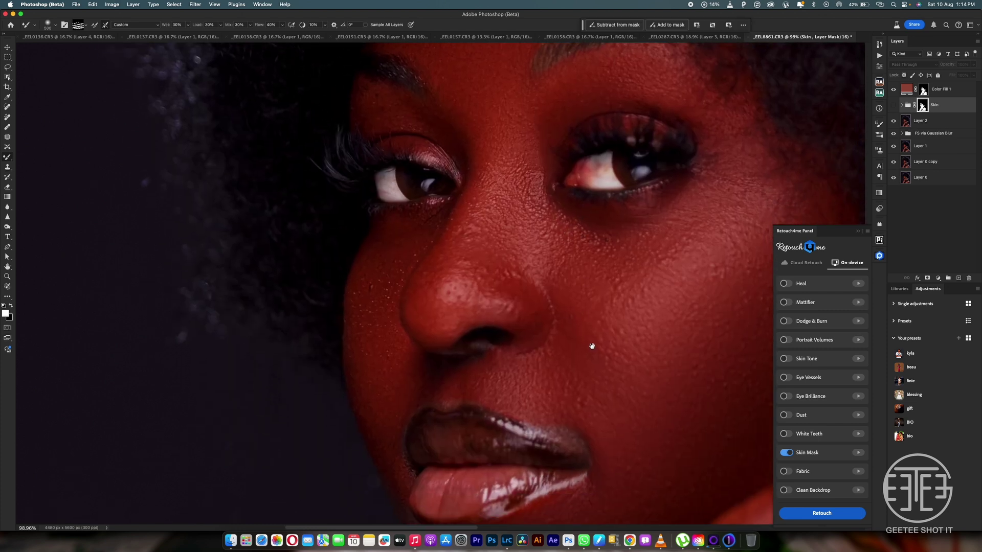
{"action": "scroll", "coordinate": [592, 346], "scroll_direction": "down", "scroll_amount": 6}
{"action": "scroll", "coordinate": [592, 346], "scroll_direction": "right", "scroll_amount": 2}
{"action": "scroll", "coordinate": [553, 169], "scroll_direction": "up", "scroll_amount": 1}
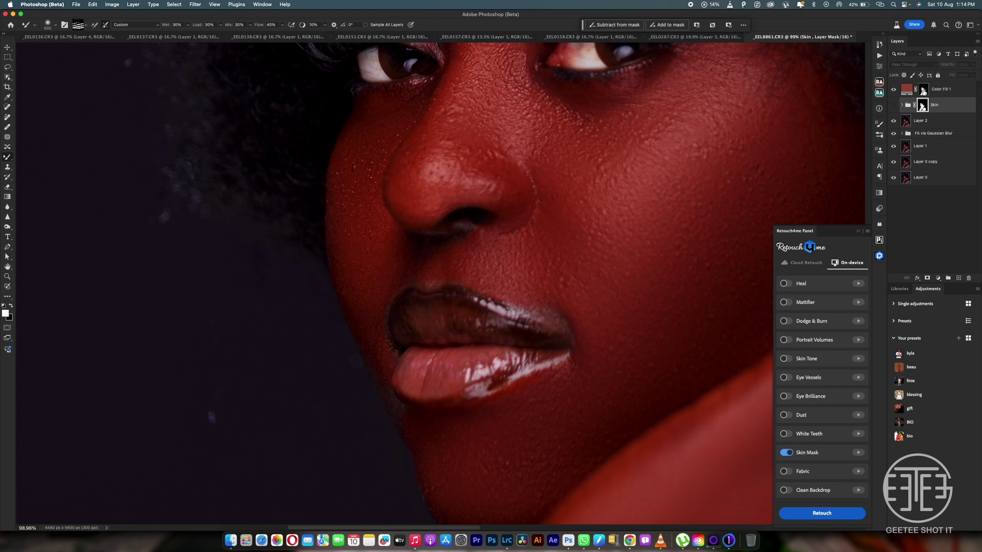
{"action": "left_click", "coordinate": [924, 90]}
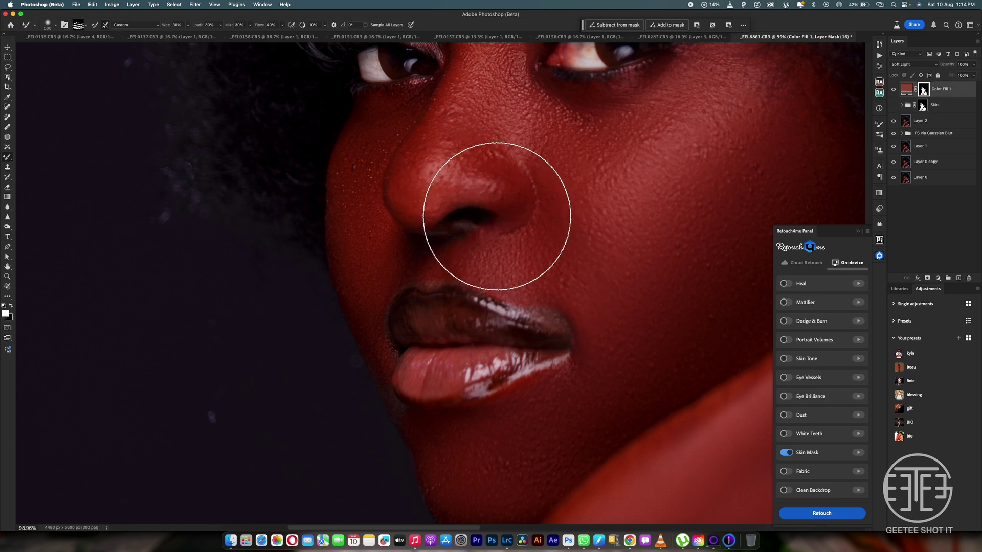
Smooth the mask at the lip corner with a 400 px Mixer Brush and show the red overlay.
{"action": "key", "text": "bracketleft"}
{"action": "key", "text": "bracketleft"}
{"action": "key", "text": "bracketleft"}
{"action": "key", "text": "bracketleft"}
{"action": "key", "text": "bracketleft"}
{"action": "key", "text": "bracketleft"}
{"action": "key", "text": "bracketleft"}
{"action": "key", "text": "bracketleft"}
{"action": "key", "text": "bracketleft"}
{"action": "key", "text": "bracketleft"}
{"action": "key", "text": "bracketleft"}
{"action": "key", "text": "bracketleft"}
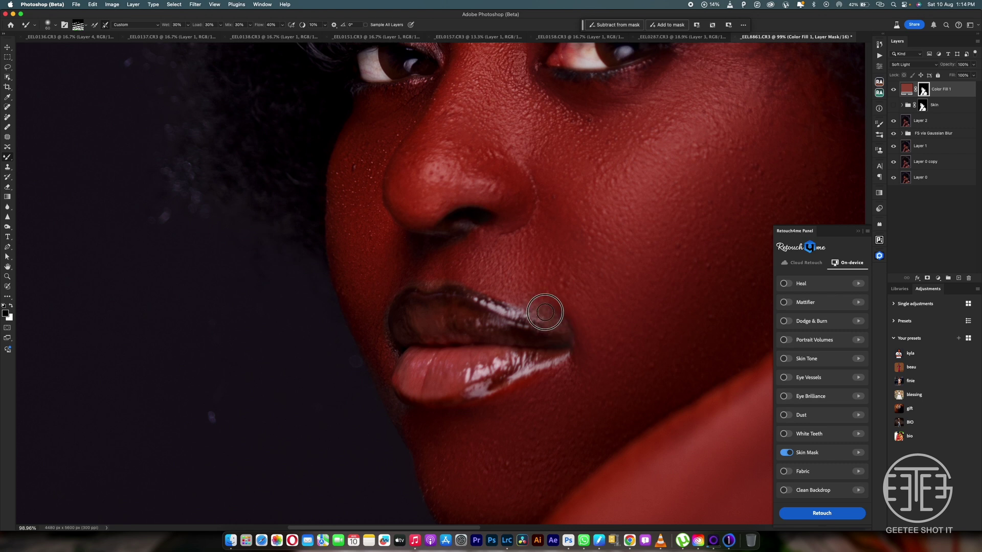
{"action": "mouse_move", "coordinate": [545, 312]}
{"action": "left_mouse_down"}
{"action": "mouse_move", "coordinate": [568, 329]}
{"action": "mouse_move", "coordinate": [571, 299]}
{"action": "left_mouse_up"}
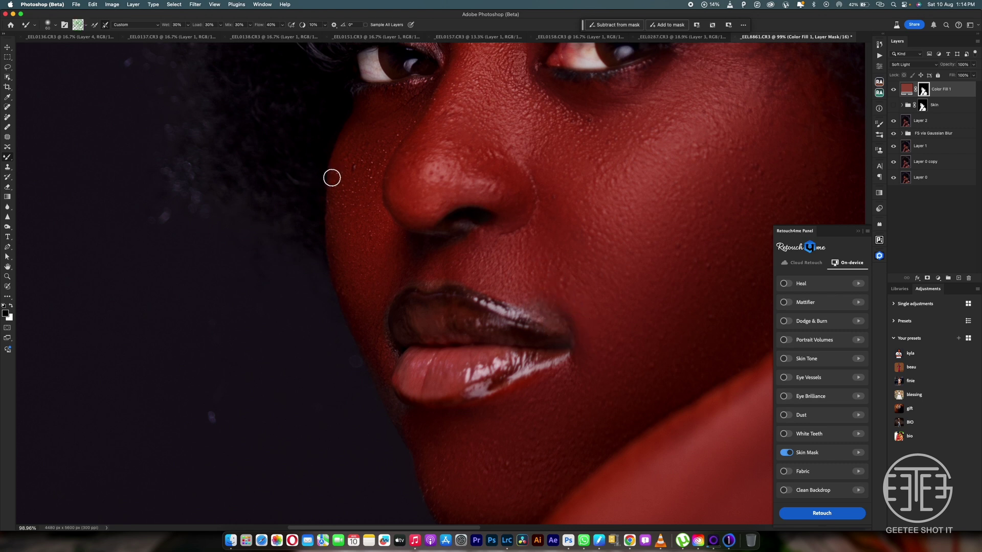
{"action": "key", "text": "z"}
{"action": "key", "text": "b"}
{"action": "mouse_move", "coordinate": [537, 308]}
{"action": "left_mouse_down"}
{"action": "mouse_move", "coordinate": [532, 301]}
{"action": "mouse_move", "coordinate": [559, 322]}
{"action": "mouse_move", "coordinate": [549, 313]}
{"action": "left_mouse_up"}
{"action": "key", "text": "backslash"}
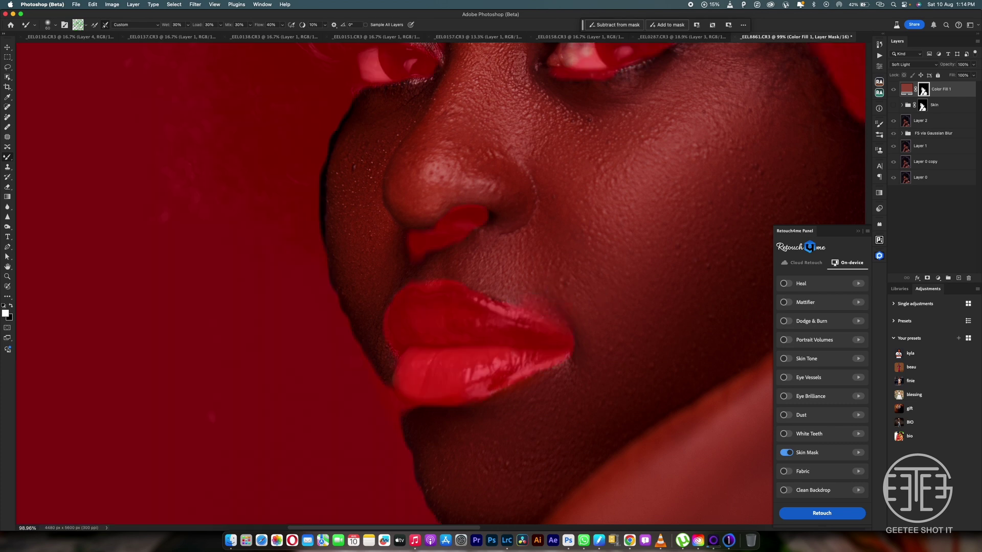
Set white as the painting colour and paint the mask near the lips.
{"action": "key", "text": "backslash"}
{"action": "key", "text": "backslash"}
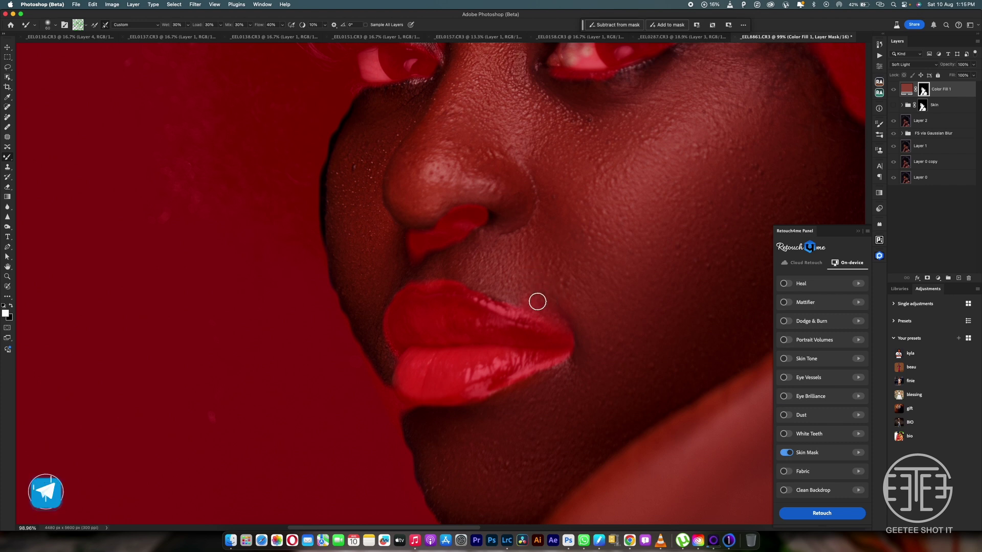
{"action": "left_click", "coordinate": [10, 305]}
{"action": "key", "text": "x"}
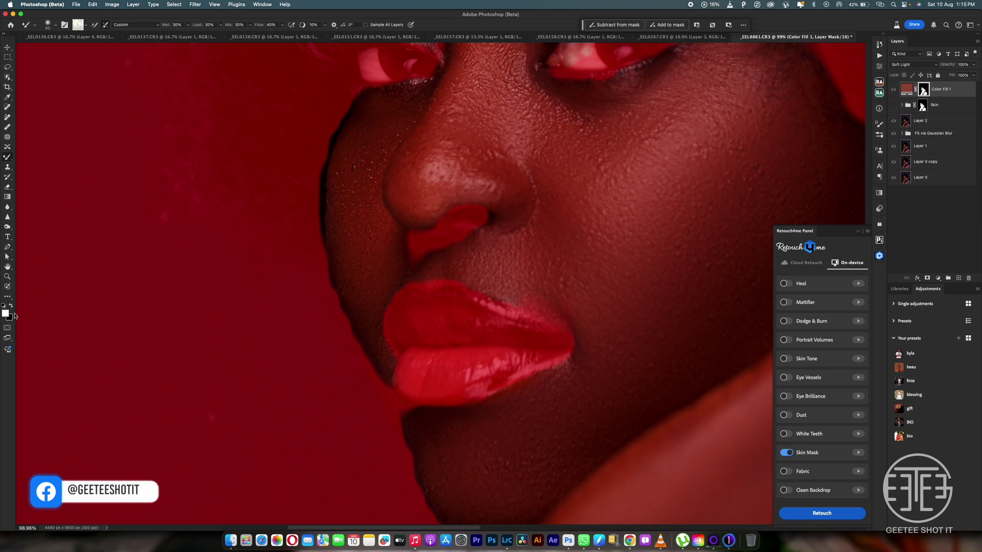
{"action": "key", "text": "x"}
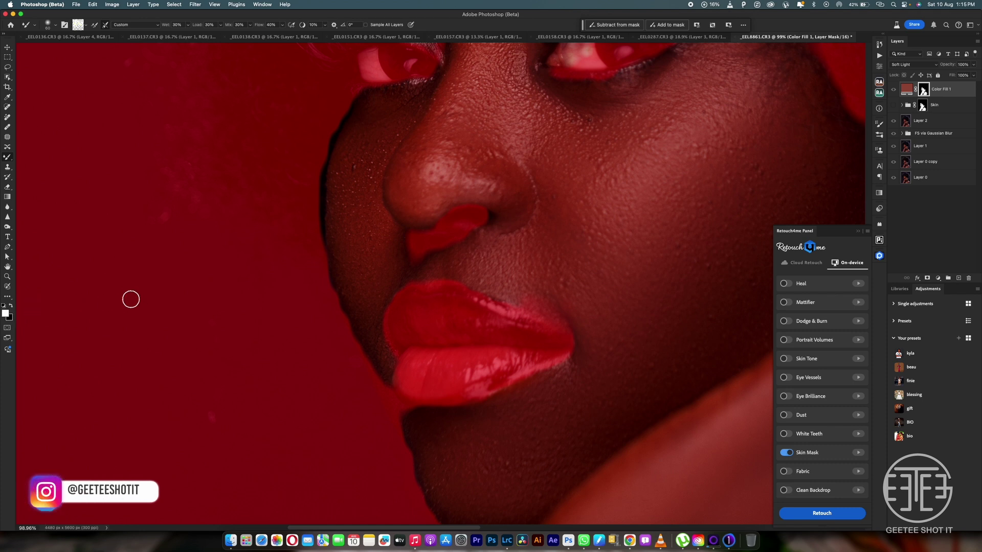
{"action": "mouse_move", "coordinate": [559, 324]}
{"action": "left_mouse_down"}
{"action": "mouse_move", "coordinate": [534, 308]}
{"action": "mouse_move", "coordinate": [557, 322]}
{"action": "mouse_move", "coordinate": [584, 317]}
{"action": "mouse_move", "coordinate": [550, 311]}
{"action": "left_mouse_up"}
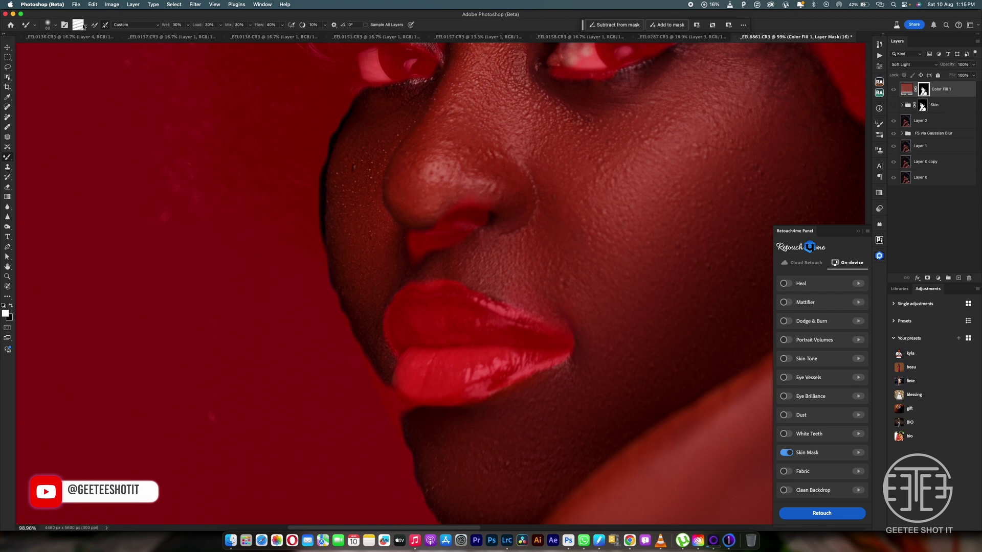
Mask the fill off the dark cheek fringe using a 70 px Brush.
{"action": "key", "text": "shift+b"}
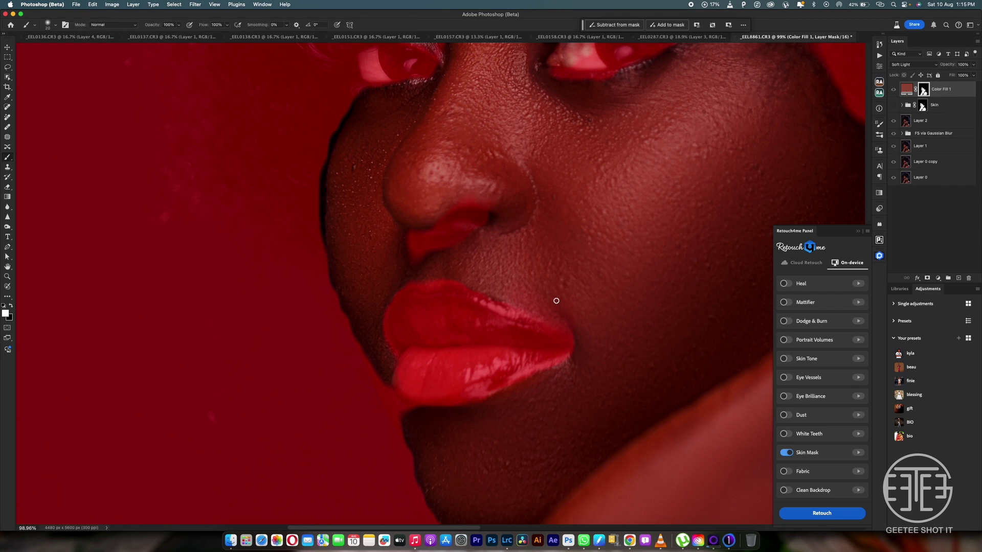
{"action": "key", "text": "backslash"}
{"action": "key", "text": "backslash"}
{"action": "key", "text": "backslash"}
{"action": "key", "text": "backslash"}
{"action": "key", "text": "bracketright"}
{"action": "key", "text": "bracketright"}
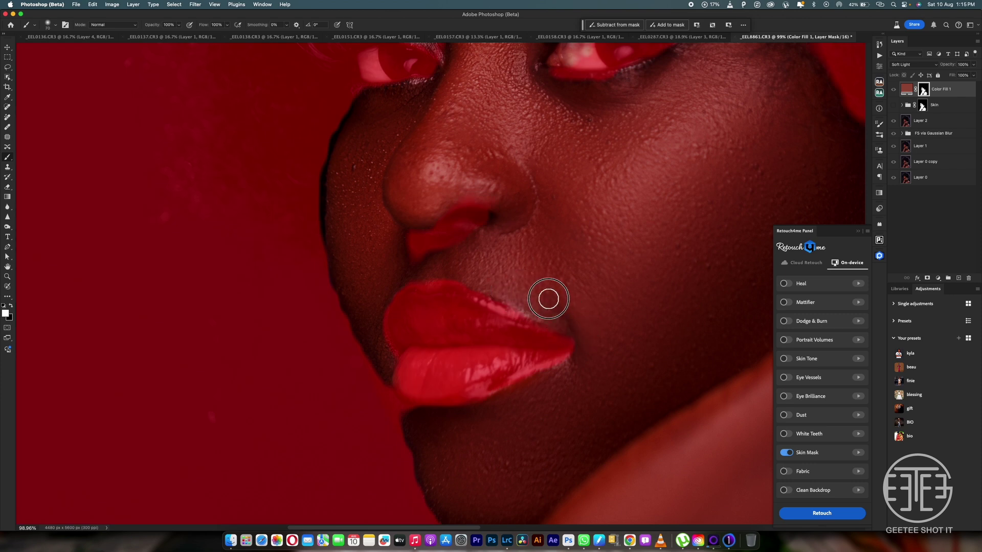
{"action": "scroll", "coordinate": [534, 253], "scroll_direction": "up", "scroll_amount": 5}
{"action": "scroll", "coordinate": [535, 253], "scroll_direction": "left", "scroll_amount": 5}
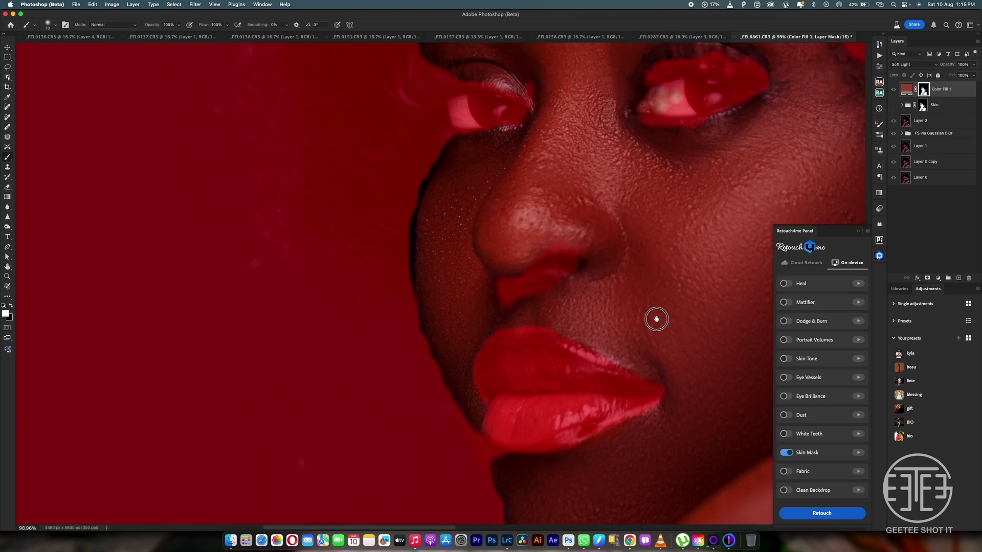
{"action": "mouse_move", "coordinate": [480, 194]}
{"action": "left_mouse_down"}
{"action": "mouse_move", "coordinate": [462, 234]}
{"action": "mouse_move", "coordinate": [476, 219]}
{"action": "left_mouse_up"}
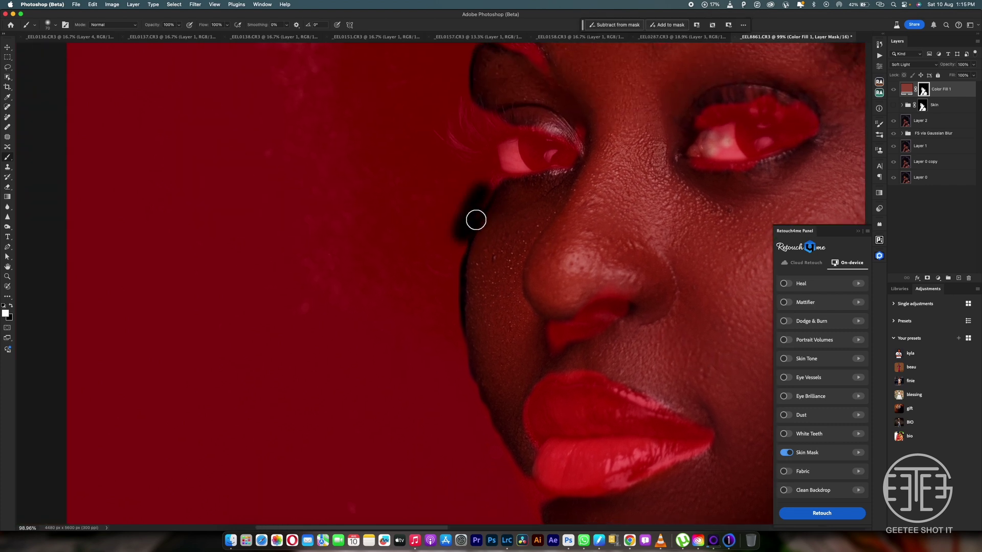
{"action": "key", "text": "super+z"}
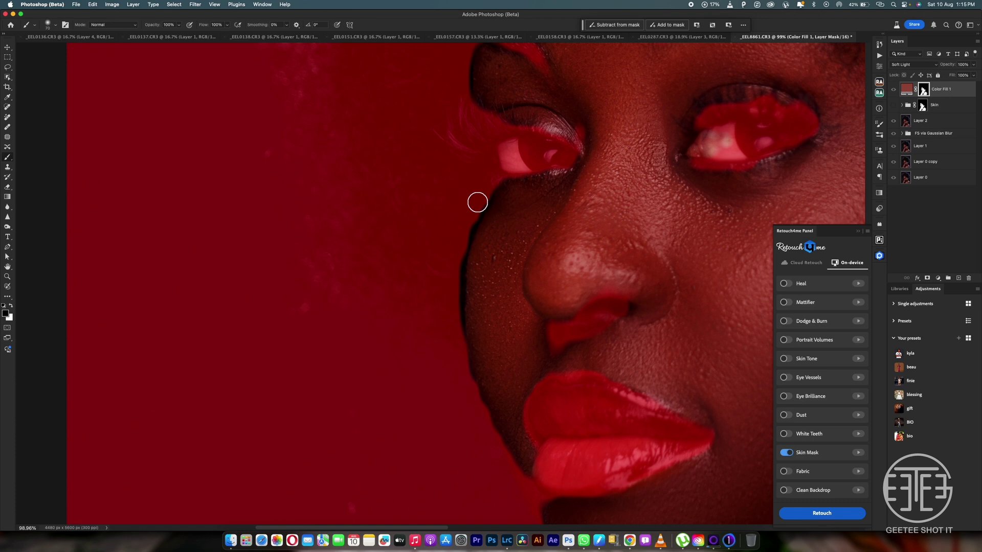
{"action": "mouse_move", "coordinate": [479, 202]}
{"action": "left_mouse_down"}
{"action": "mouse_move", "coordinate": [458, 267]}
{"action": "mouse_move", "coordinate": [460, 324]}
{"action": "left_mouse_up"}
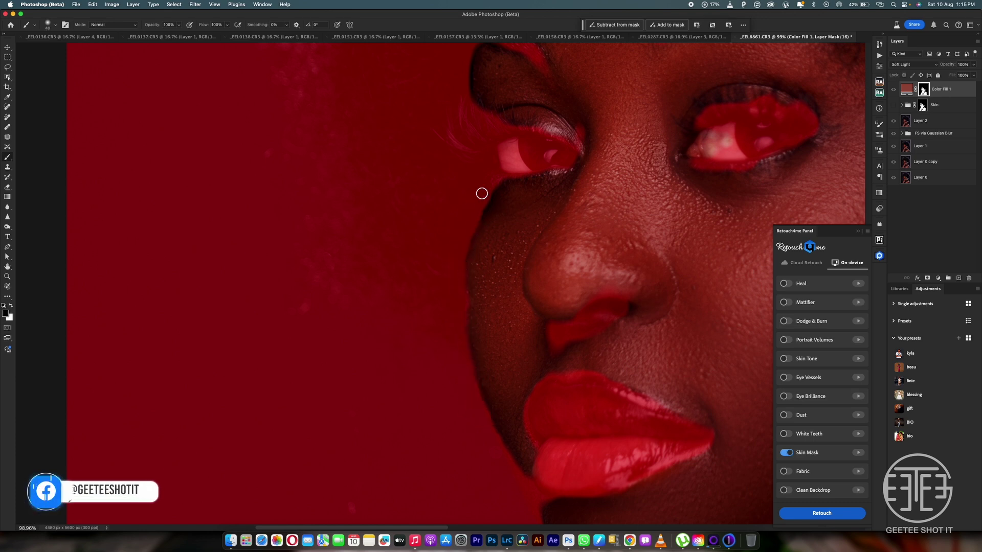
Touch up the mask edges from the brows and forehead down to the chin and neck.
{"action": "scroll", "coordinate": [598, 127], "scroll_direction": "up", "scroll_amount": 3}
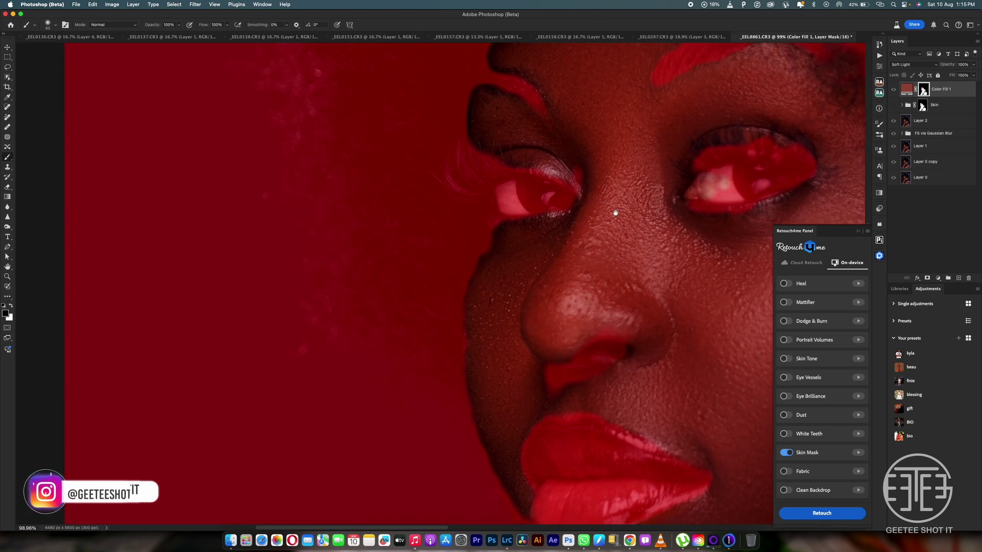
{"action": "key", "text": "x"}
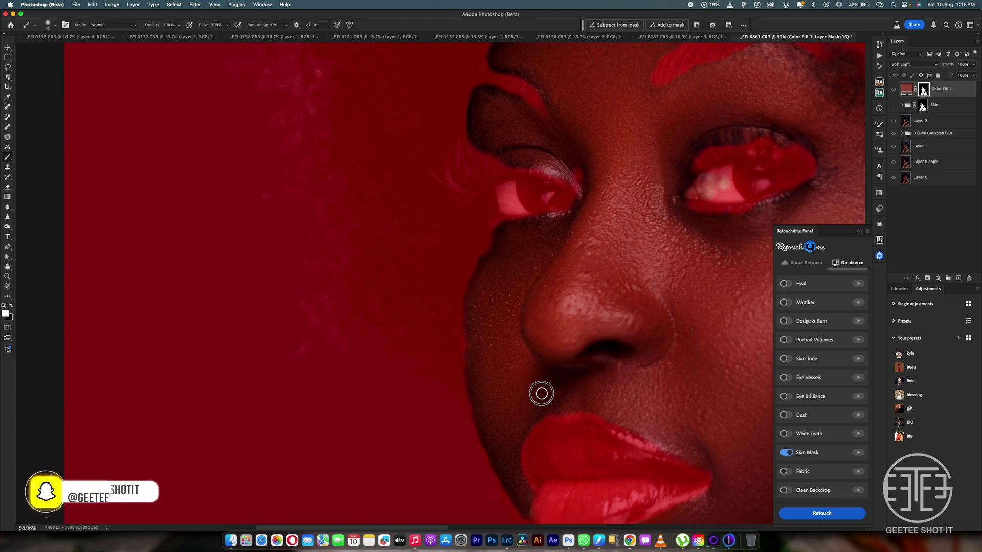
{"action": "left_click_drag", "start_coordinate": [658, 225], "coordinate": [600, 373]}
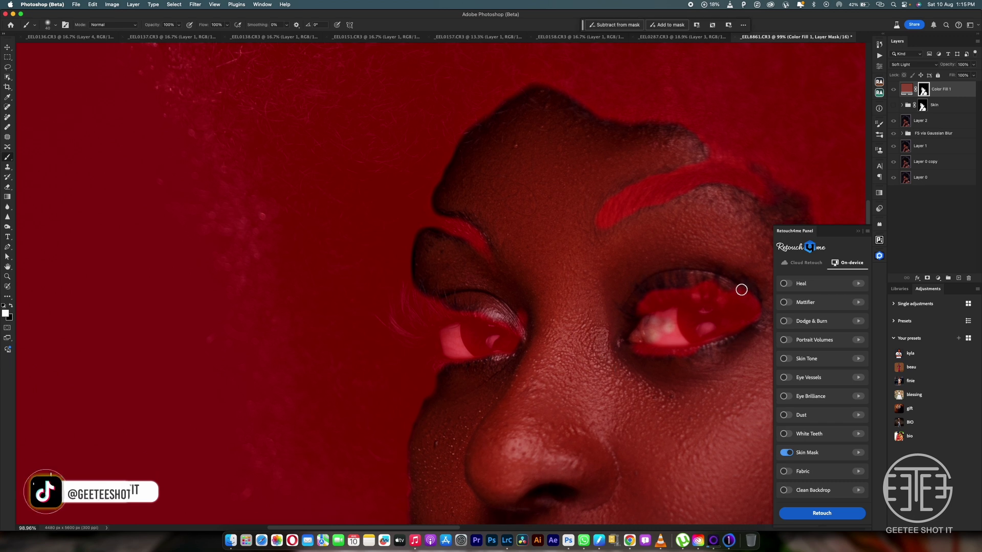
{"action": "left_click_drag", "start_coordinate": [688, 271], "coordinate": [695, 298]}
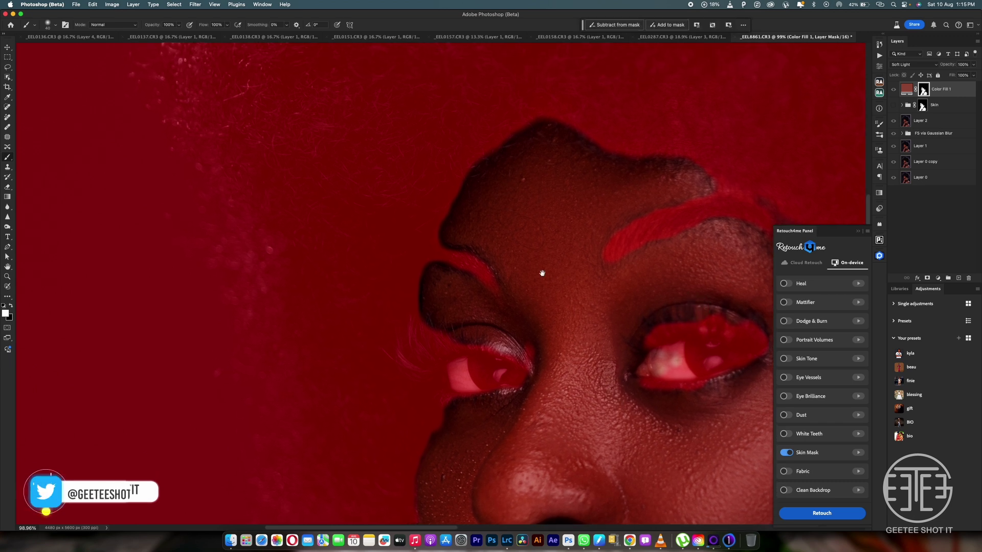
{"action": "left_click_drag", "start_coordinate": [542, 271], "coordinate": [549, 319]}
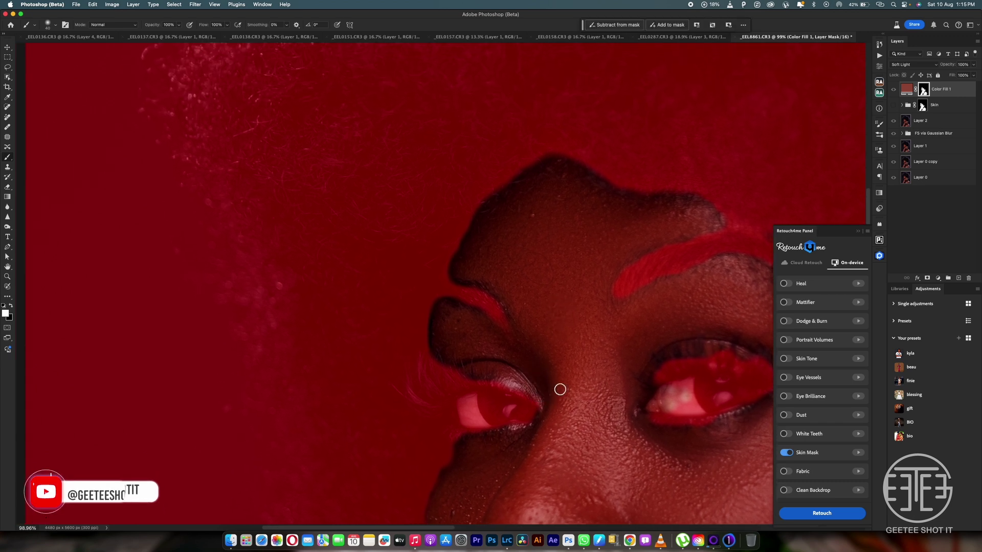
{"action": "left_click_drag", "start_coordinate": [561, 390], "coordinate": [628, 201]}
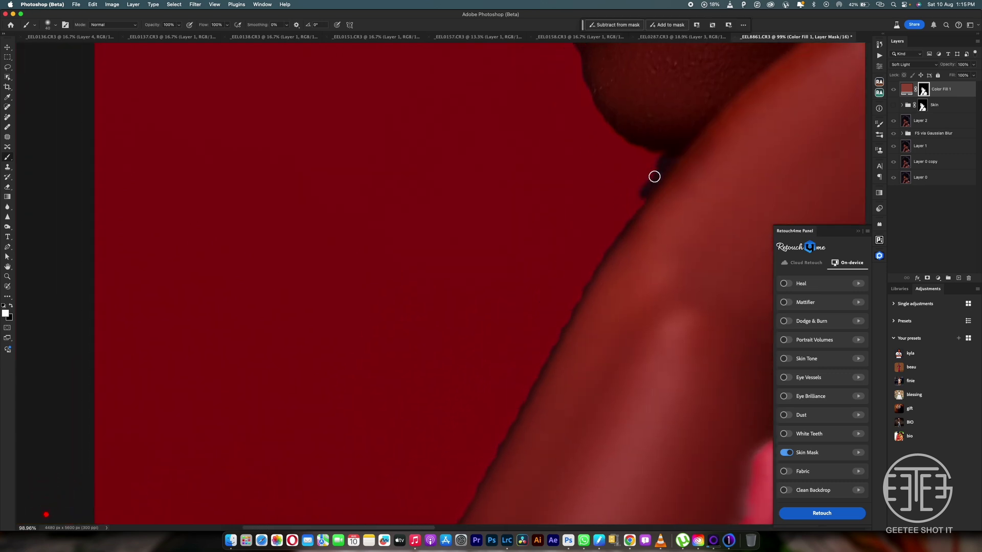
{"action": "key", "text": "x"}
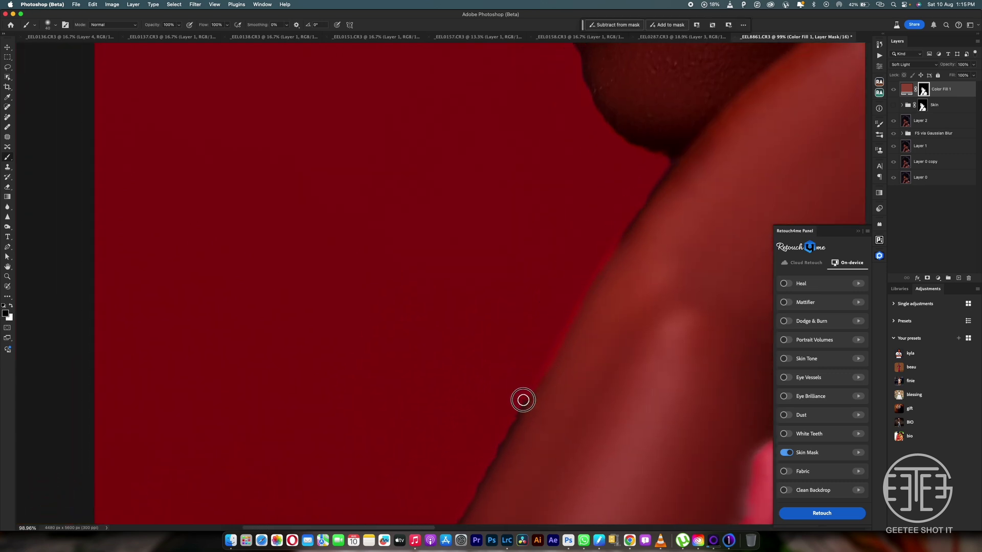
{"action": "mouse_move", "coordinate": [554, 329]}
{"action": "left_mouse_down"}
{"action": "mouse_move", "coordinate": [600, 233]}
{"action": "mouse_move", "coordinate": [478, 459]}
{"action": "mouse_move", "coordinate": [620, 189]}
{"action": "mouse_move", "coordinate": [537, 351]}
{"action": "left_mouse_up"}
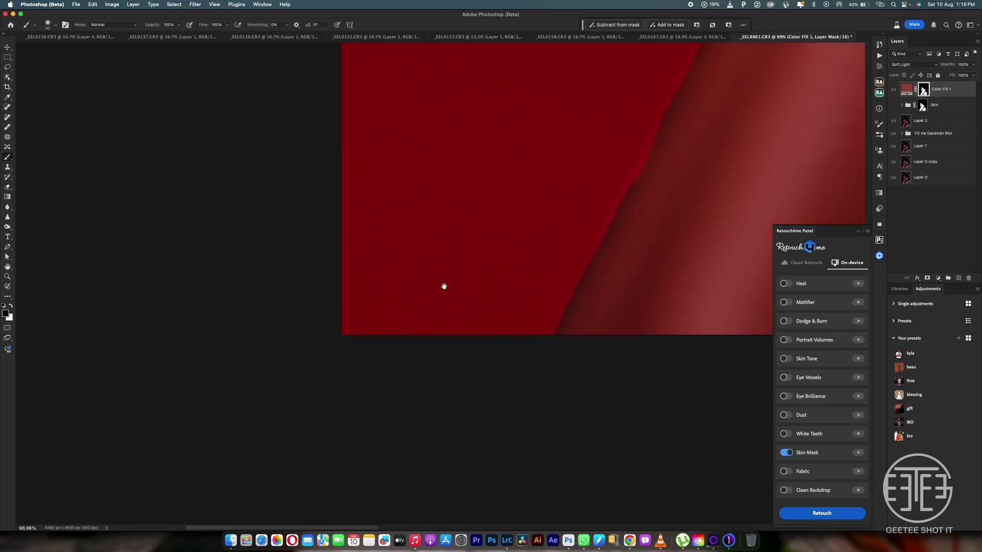
{"action": "scroll", "coordinate": [484, 259], "scroll_direction": "right", "scroll_amount": 10}
{"action": "scroll", "coordinate": [484, 259], "scroll_direction": "down", "scroll_amount": 5}
{"action": "scroll", "coordinate": [556, 277], "scroll_direction": "up", "scroll_amount": 5}
{"action": "scroll", "coordinate": [579, 280], "scroll_direction": "down", "scroll_amount": 1}
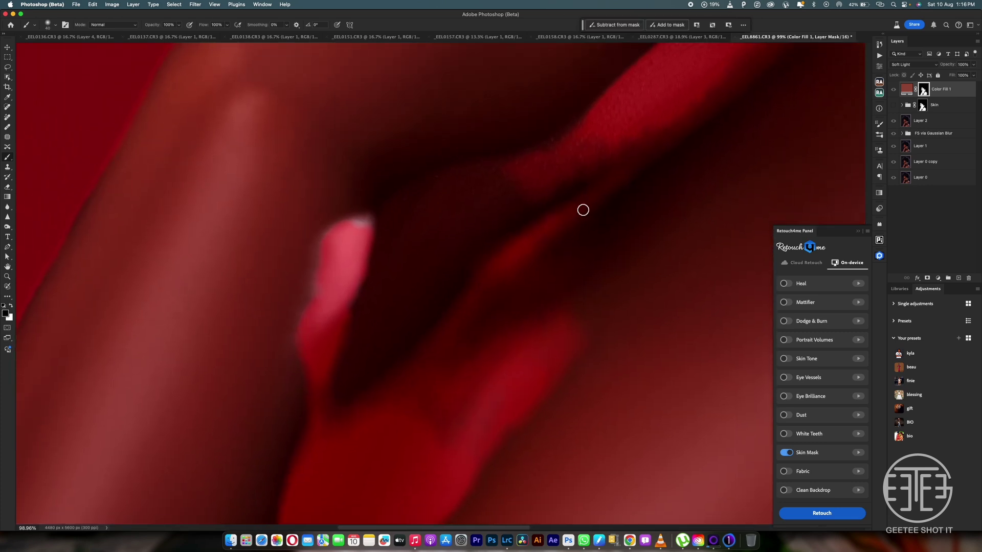
{"action": "key", "text": "super+minus"}
{"action": "key", "text": "super+minus"}
{"action": "key", "text": "super+minus"}
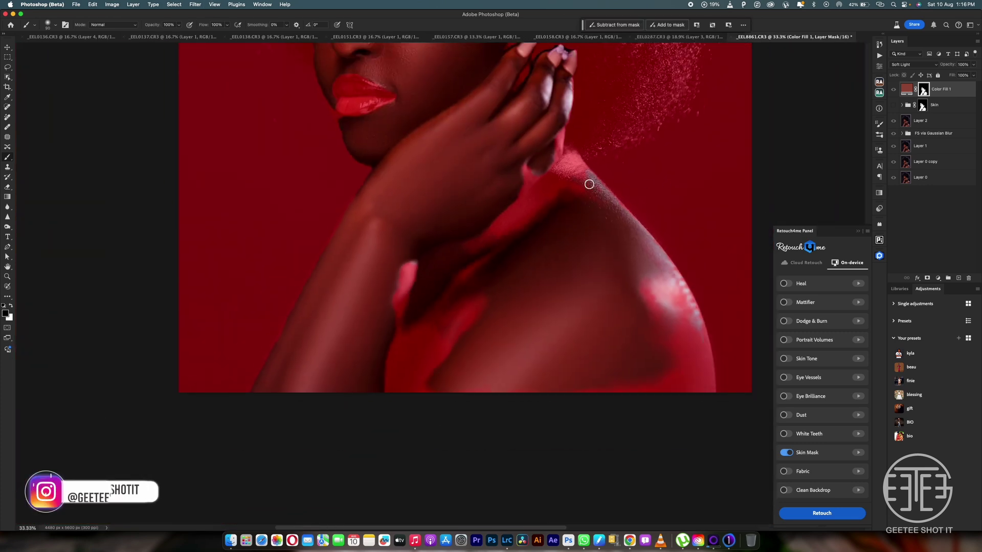
Paint the neck, shoulder edge and arm patch into the mask at 175 px, then hide the overlay.
{"action": "key", "text": "bracketright"}
{"action": "key", "text": "bracketright"}
{"action": "key", "text": "bracketright"}
{"action": "key", "text": "bracketright"}
{"action": "key", "text": "bracketright"}
{"action": "key", "text": "bracketright"}
{"action": "key", "text": "bracketright"}
{"action": "key", "text": "bracketright"}
{"action": "key", "text": "bracketright"}
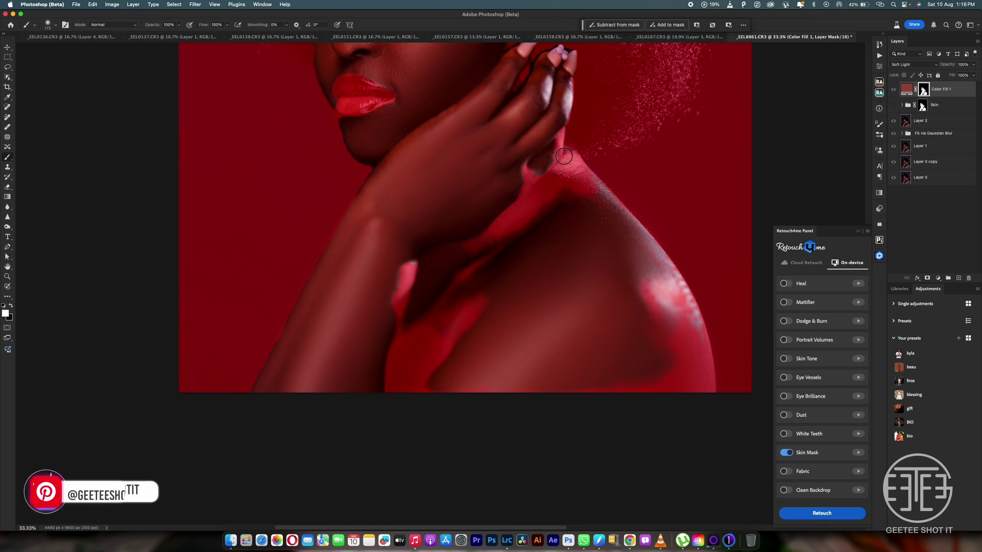
{"action": "mouse_move", "coordinate": [578, 176]}
{"action": "left_mouse_down"}
{"action": "mouse_move", "coordinate": [574, 213]}
{"action": "mouse_move", "coordinate": [546, 218]}
{"action": "mouse_move", "coordinate": [550, 161]}
{"action": "mouse_move", "coordinate": [490, 263]}
{"action": "mouse_move", "coordinate": [441, 257]}
{"action": "mouse_move", "coordinate": [433, 328]}
{"action": "mouse_move", "coordinate": [413, 322]}
{"action": "mouse_move", "coordinate": [394, 363]}
{"action": "mouse_move", "coordinate": [398, 343]}
{"action": "mouse_move", "coordinate": [468, 278]}
{"action": "mouse_move", "coordinate": [496, 285]}
{"action": "left_mouse_up"}
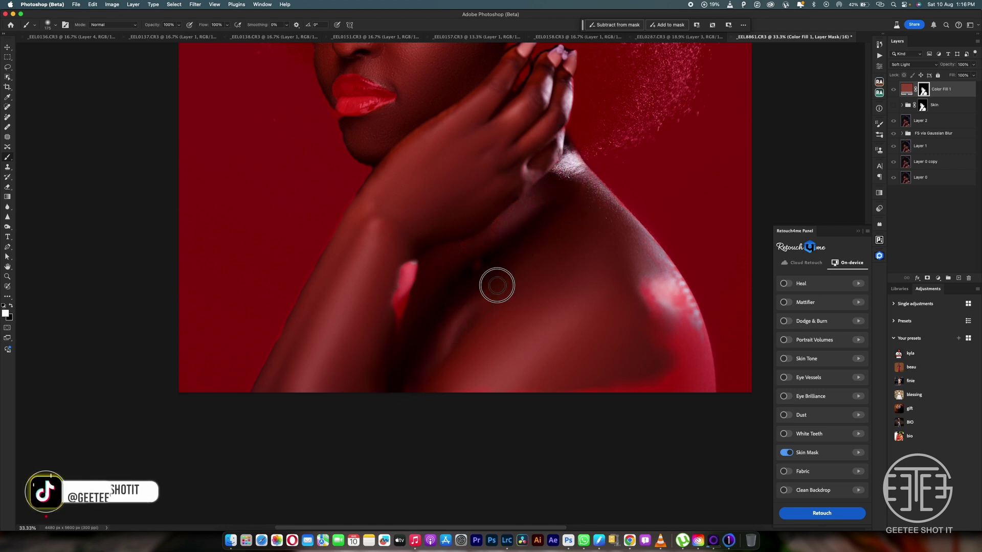
{"action": "mouse_move", "coordinate": [680, 309]}
{"action": "left_mouse_down"}
{"action": "mouse_move", "coordinate": [702, 385]}
{"action": "mouse_move", "coordinate": [660, 392]}
{"action": "left_mouse_up"}
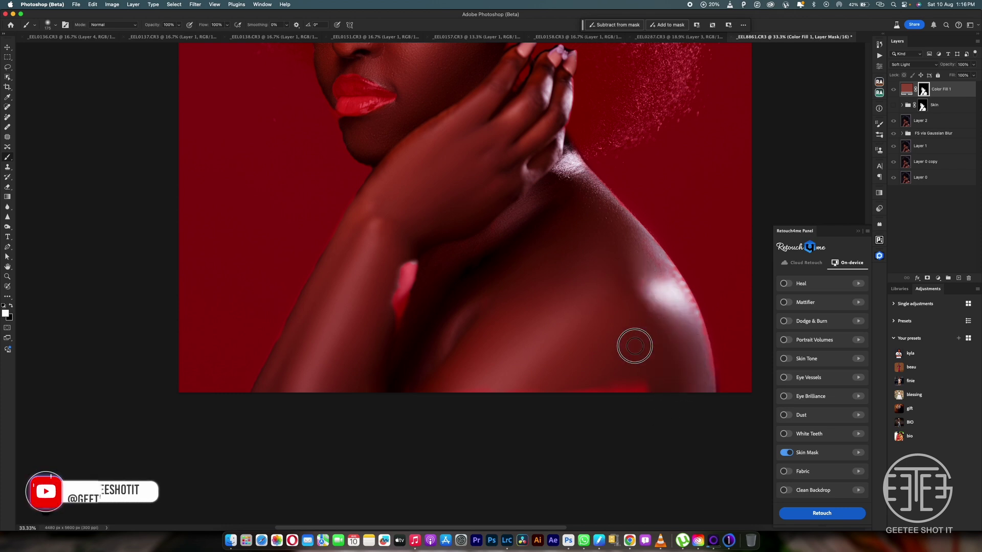
{"action": "mouse_move", "coordinate": [421, 312]}
{"action": "left_mouse_down"}
{"action": "mouse_move", "coordinate": [406, 325]}
{"action": "mouse_move", "coordinate": [401, 266]}
{"action": "left_mouse_up"}
{"action": "scroll", "coordinate": [488, 181], "scroll_direction": "up", "scroll_amount": 10}
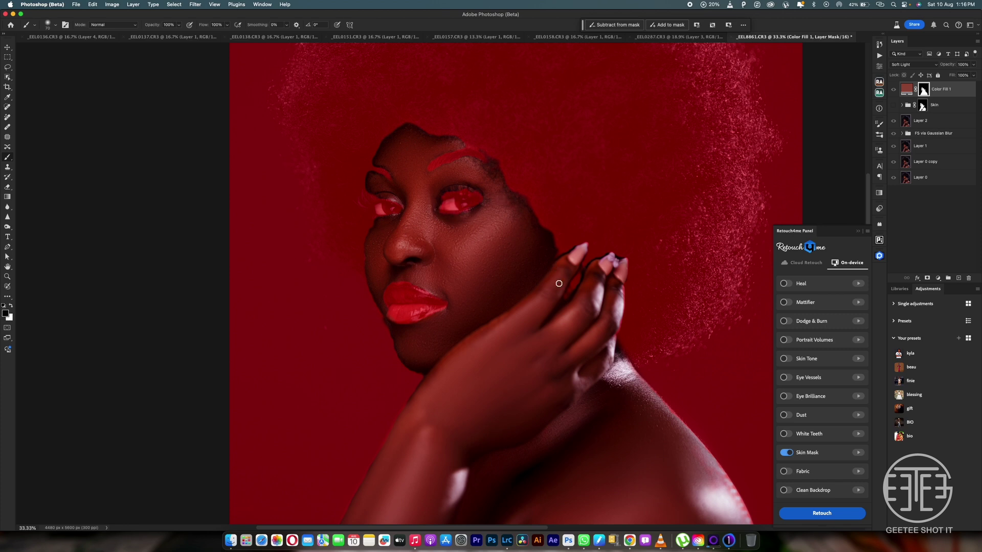
{"action": "key", "text": "backslash"}
Lower Color Fill 1's opacity to 33% and zoom back in on the portrait.
{"action": "key", "text": "x"}
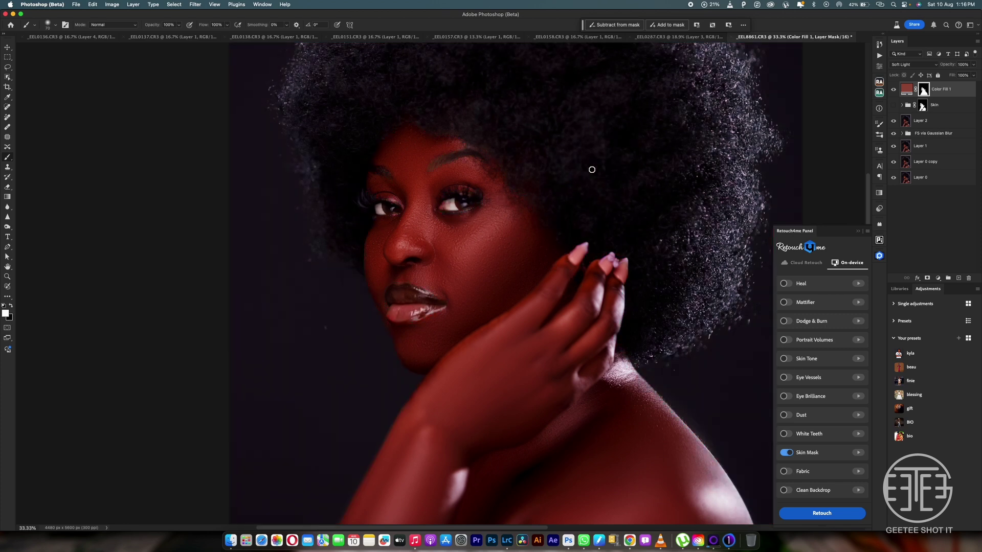
{"action": "key", "text": "super+minus"}
{"action": "key", "text": "super+minus"}
{"action": "key", "text": "super+minus"}
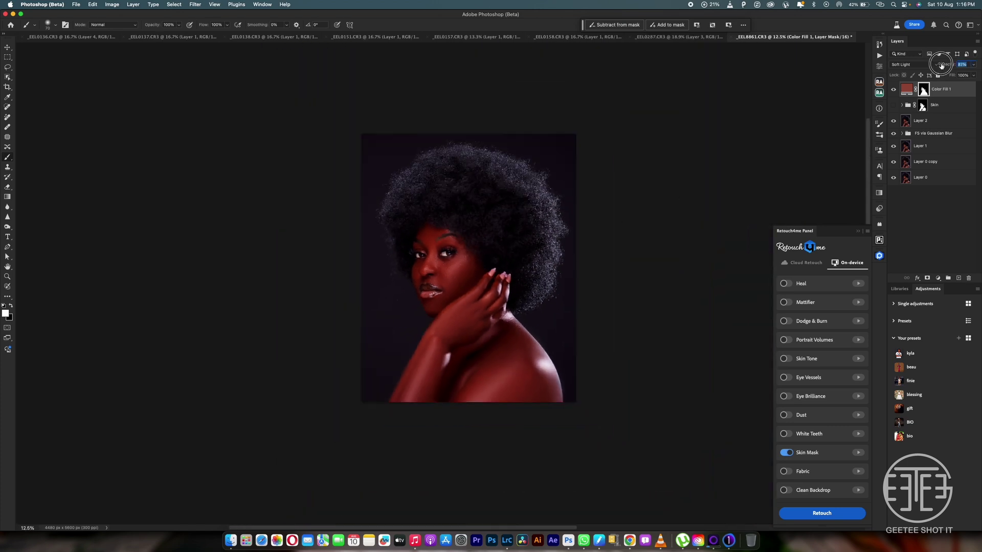
{"action": "left_click_drag", "start_coordinate": [941, 65], "coordinate": [934, 67]}
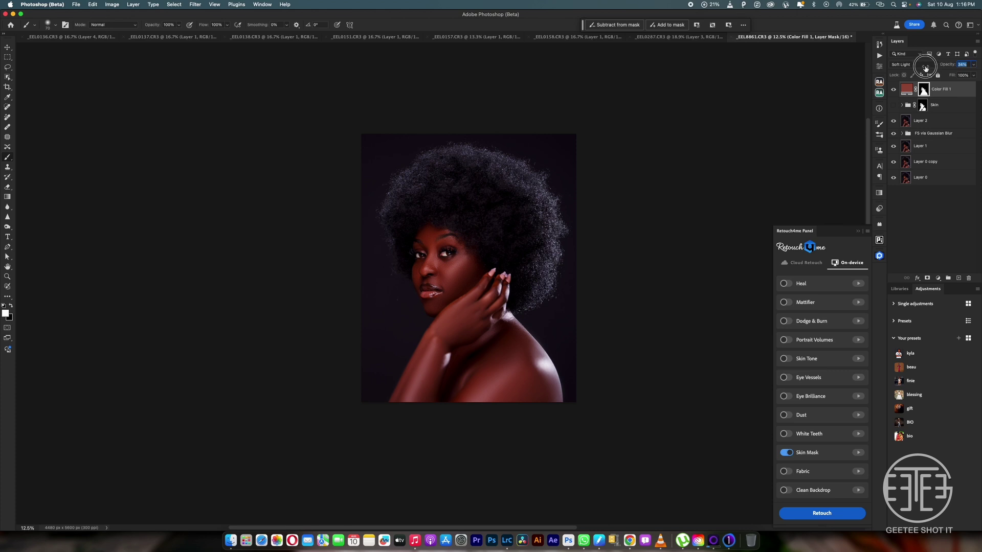
{"action": "key", "text": "super+plus"}
{"action": "key", "text": "super+plus"}
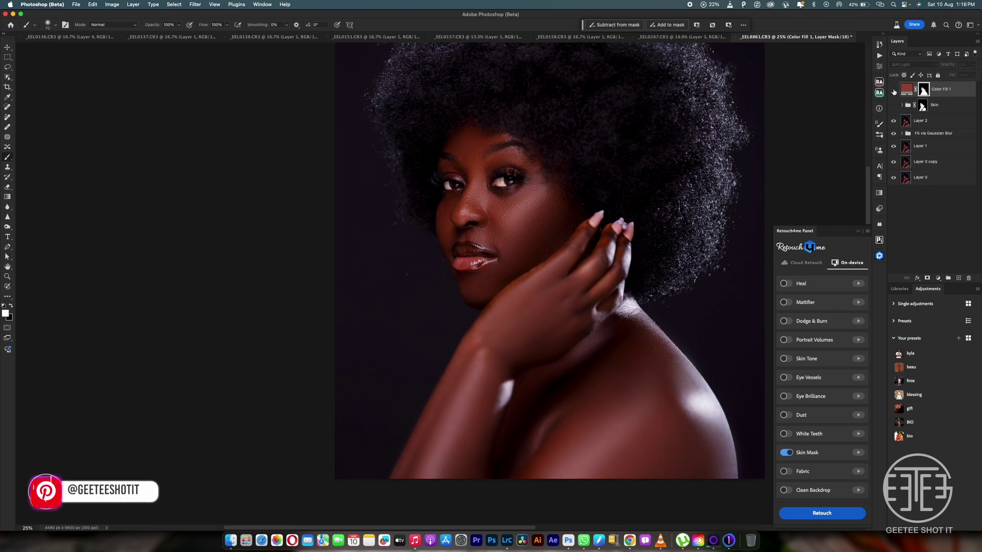
Hide Color Fill 1 and duplicate it as Color Fill 1 copy in Color blend mode.
{"action": "left_click", "coordinate": [894, 90]}
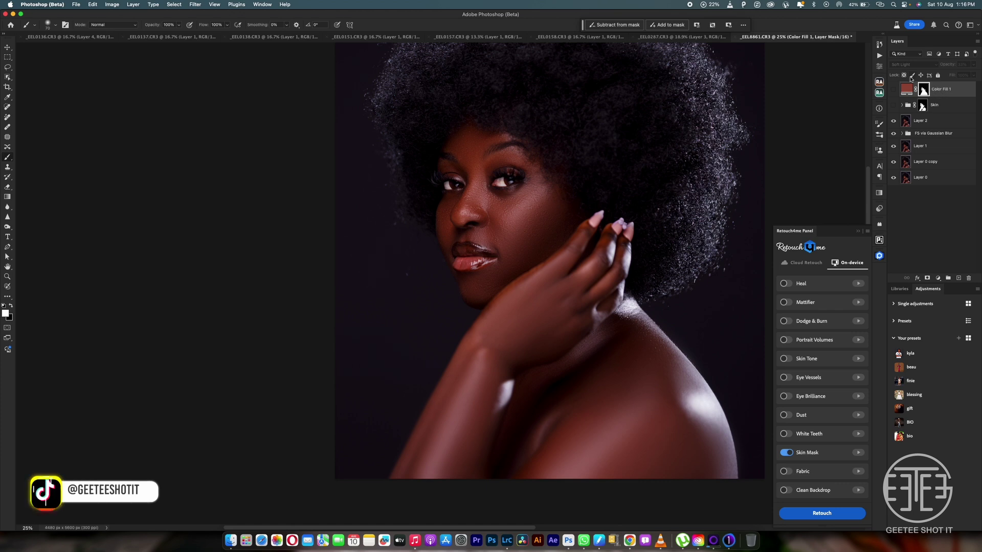
{"action": "key", "text": "super+j"}
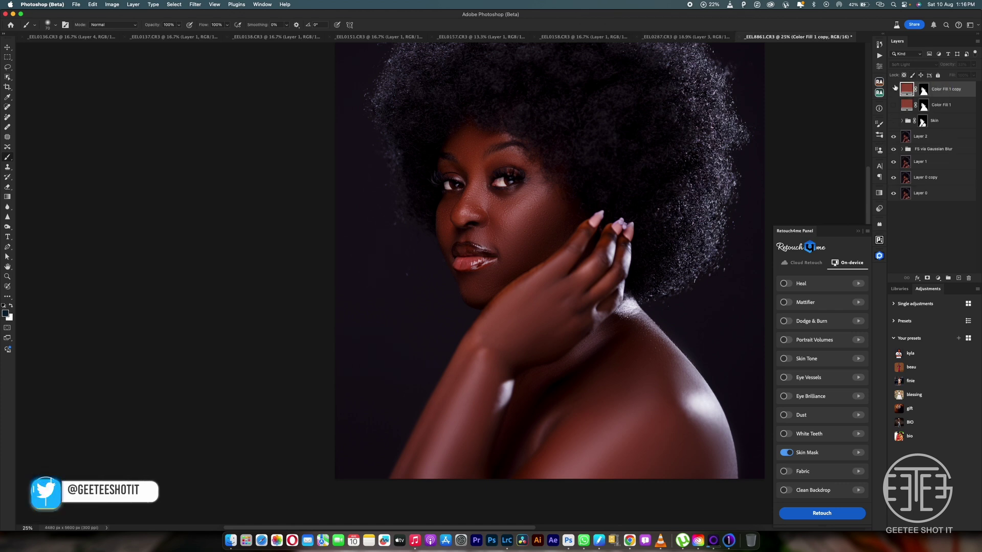
{"action": "left_click", "coordinate": [913, 64]}
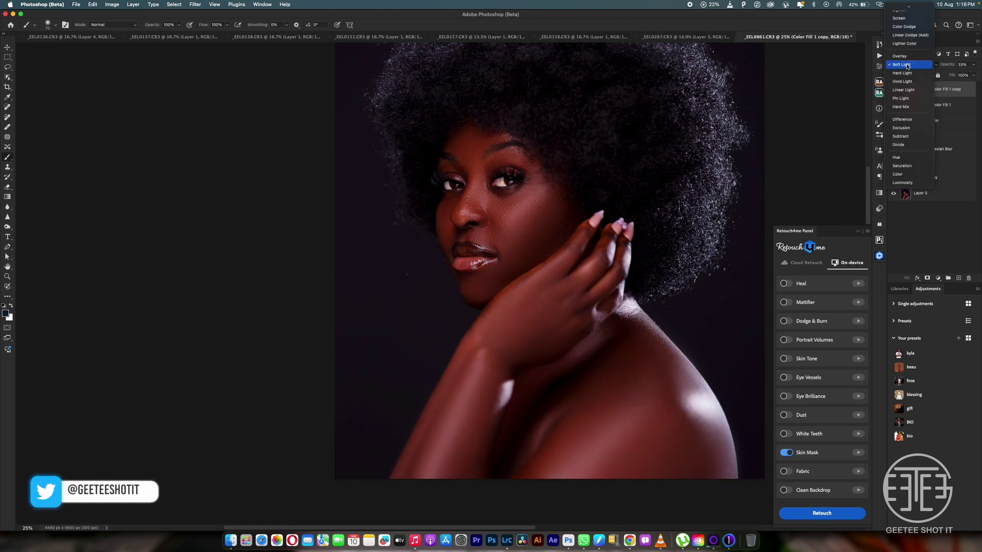
{"action": "left_click", "coordinate": [900, 174]}
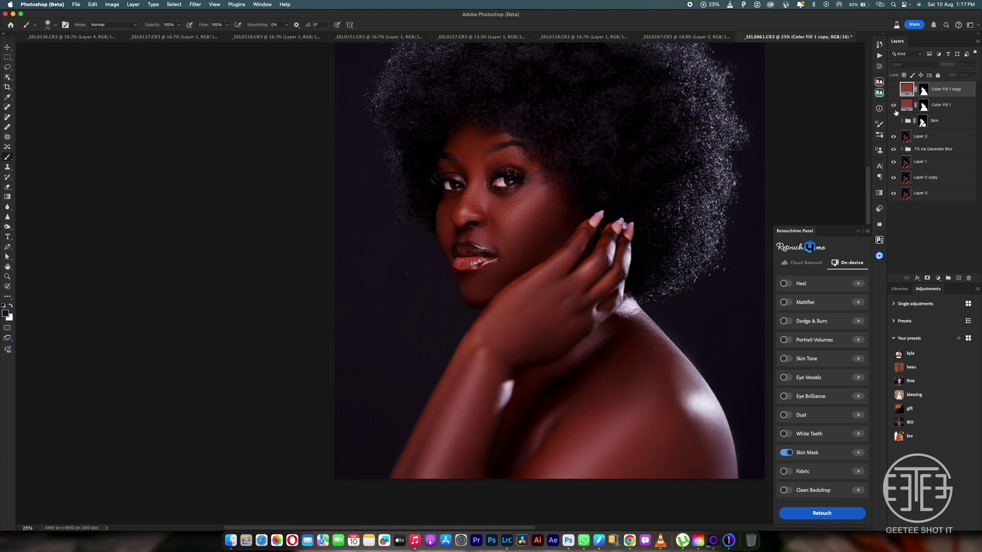
Move the Soft Light Color Fill 1 above Color Fill 1 copy and unhide the copy.
{"action": "left_click_drag", "start_coordinate": [938, 106], "coordinate": [920, 84]}
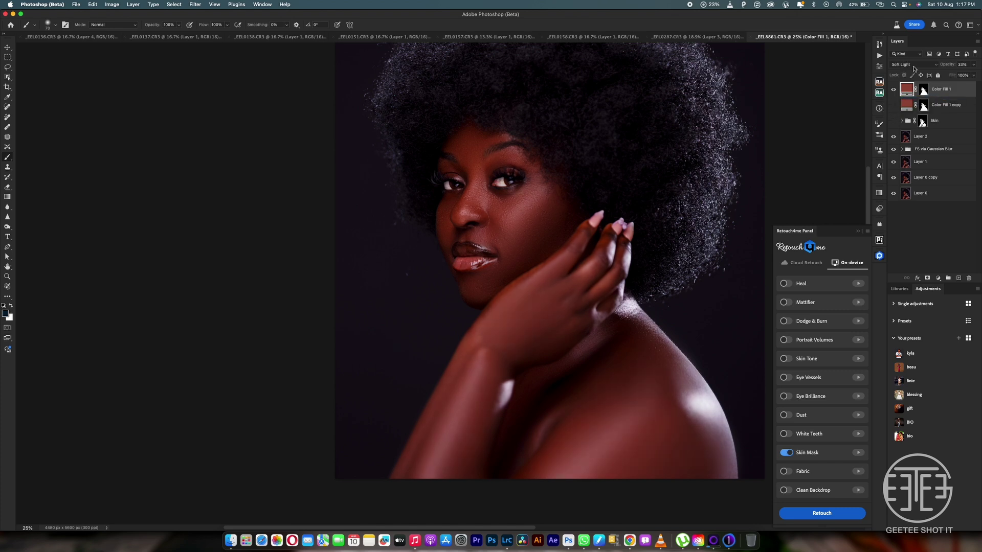
{"action": "left_click", "coordinate": [893, 105]}
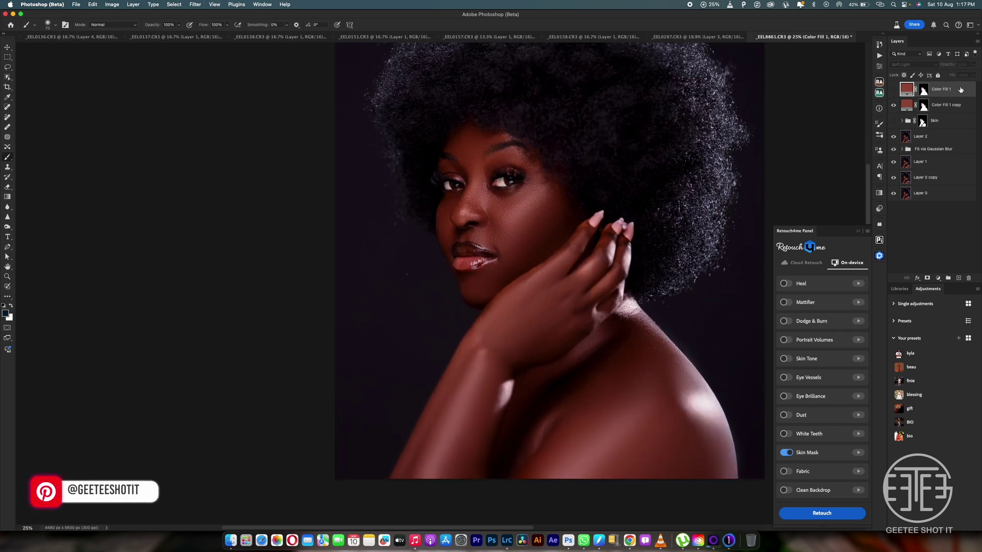
Split Color Fill 1's Underlying Layer Blend If range to 0/15 and 233/255.
{"action": "double_click", "coordinate": [959, 92]}
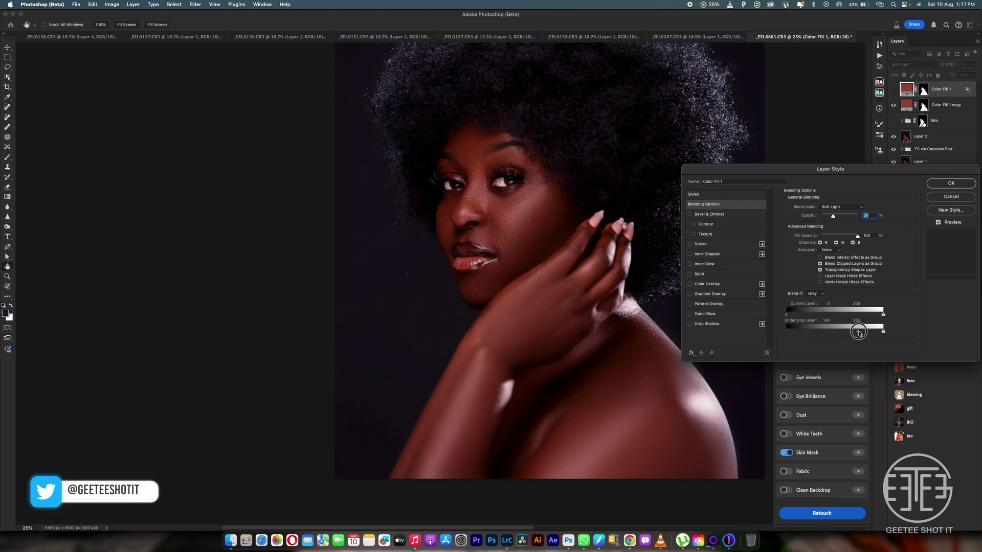
{"action": "left_click_drag", "start_coordinate": [810, 332], "coordinate": [738, 331]}
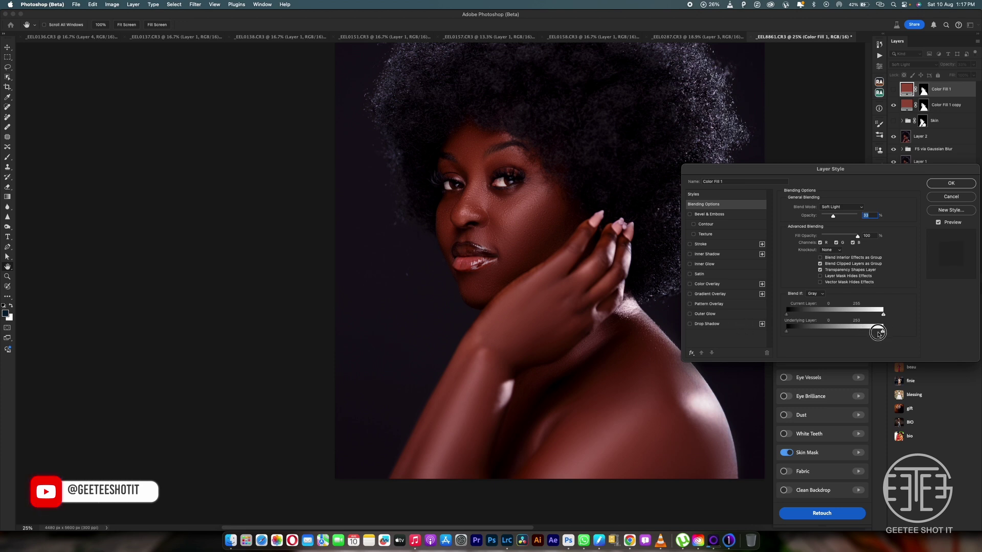
{"action": "mouse_move", "coordinate": [878, 334]}
{"action": "left_mouse_down"}
{"action": "mouse_move", "coordinate": [763, 332]}
{"action": "mouse_move", "coordinate": [890, 339]}
{"action": "left_mouse_up"}
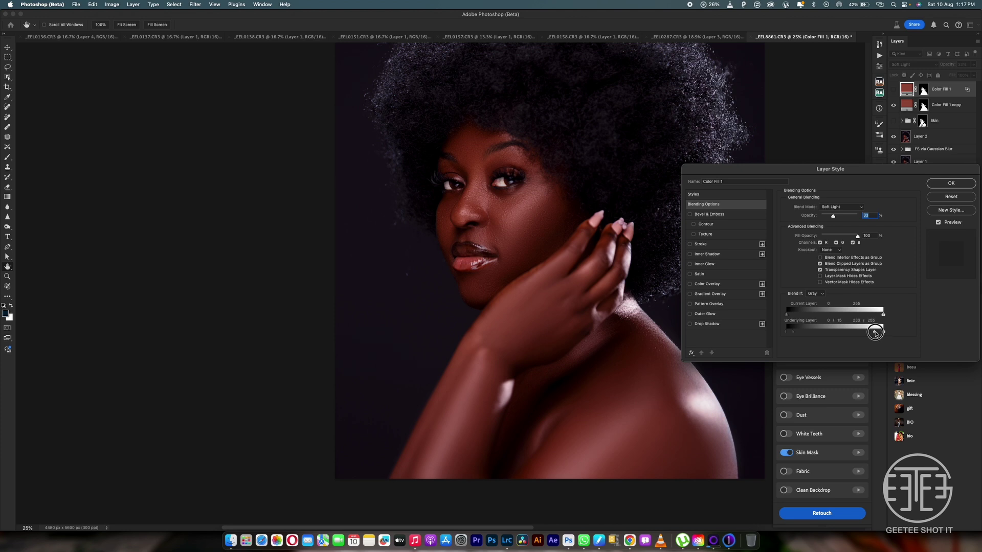
{"action": "left_click", "coordinate": [951, 183]}
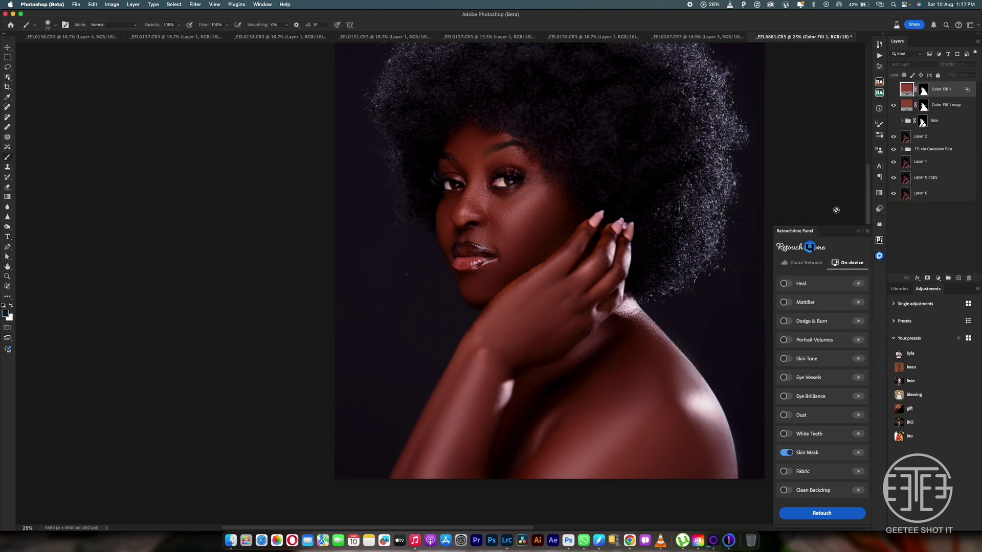
{"action": "scroll", "coordinate": [515, 243], "scroll_direction": "down", "scroll_amount": 3}
{"action": "scroll", "coordinate": [511, 241], "scroll_direction": "up", "scroll_amount": 6}
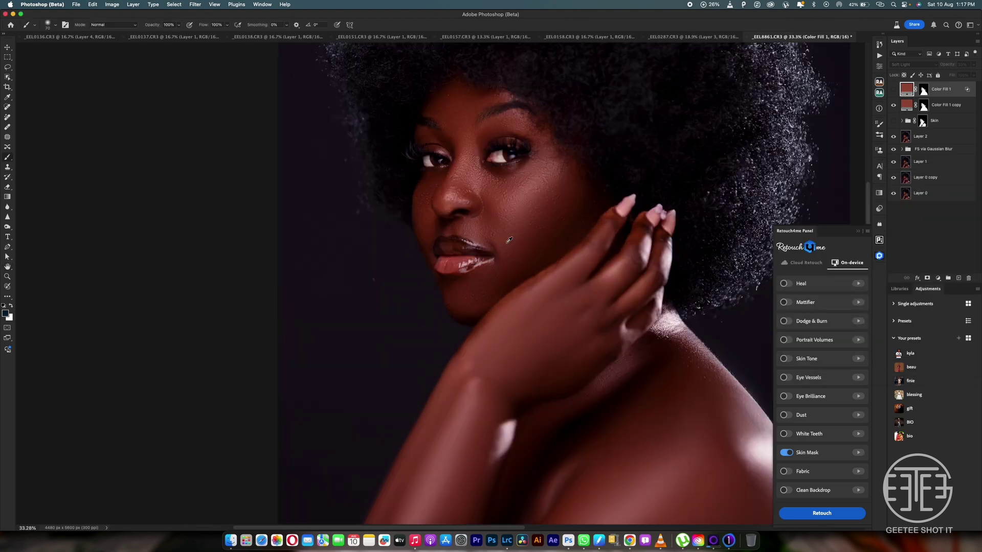
{"action": "scroll", "coordinate": [510, 240], "scroll_direction": "up", "scroll_amount": 2}
{"action": "scroll", "coordinate": [510, 240], "scroll_direction": "down", "scroll_amount": 6}
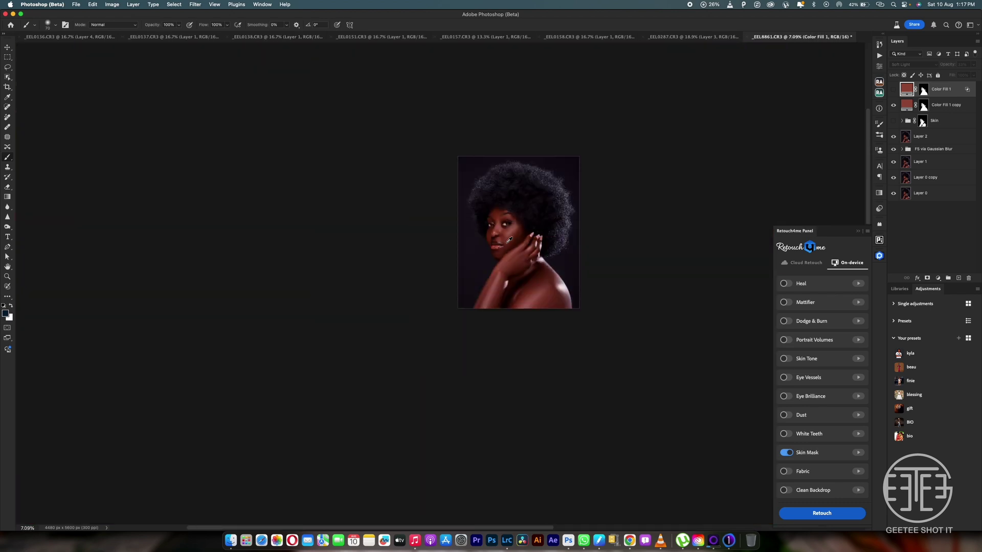
{"action": "scroll", "coordinate": [509, 240], "scroll_direction": "up", "scroll_amount": 1}
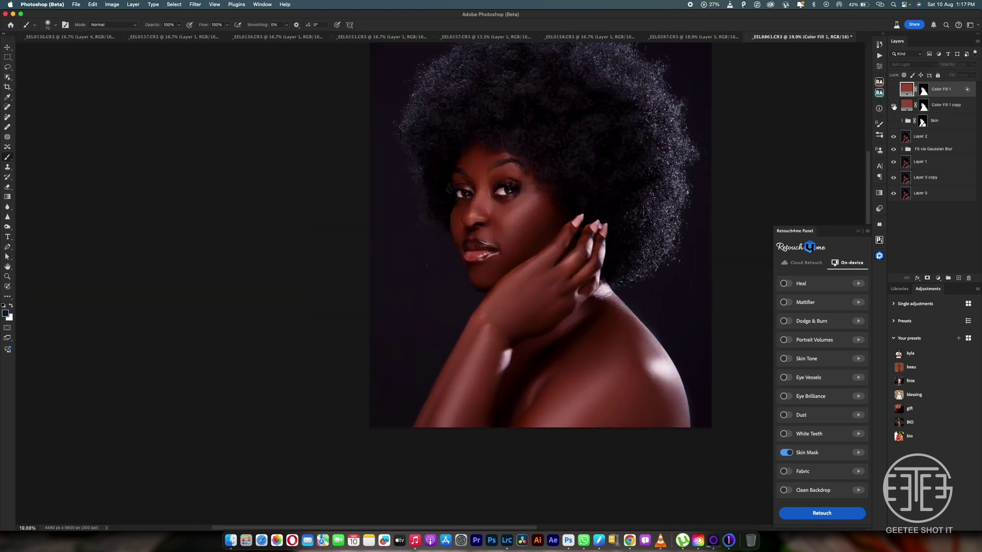
{"action": "scroll", "coordinate": [624, 184], "scroll_direction": "up", "scroll_amount": 5}
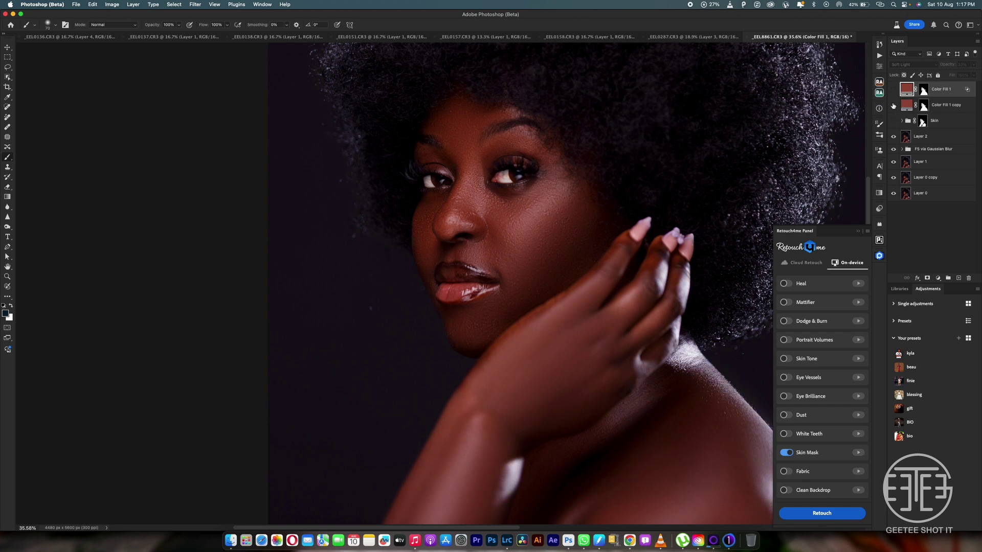
{"action": "left_click", "coordinate": [893, 105]}
{"action": "scroll", "coordinate": [563, 221], "scroll_direction": "down", "scroll_amount": 2}
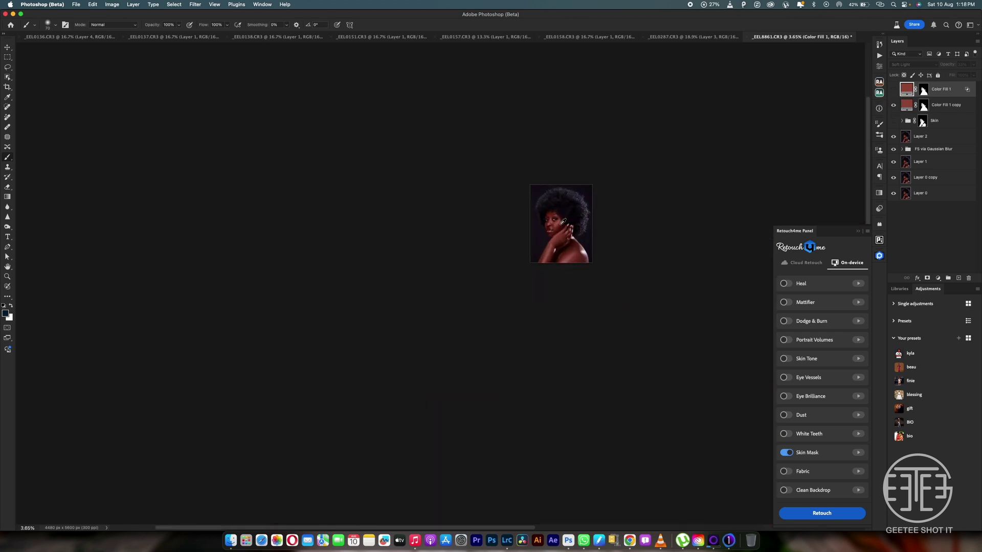
{"action": "scroll", "coordinate": [563, 222], "scroll_direction": "down", "scroll_amount": 3}
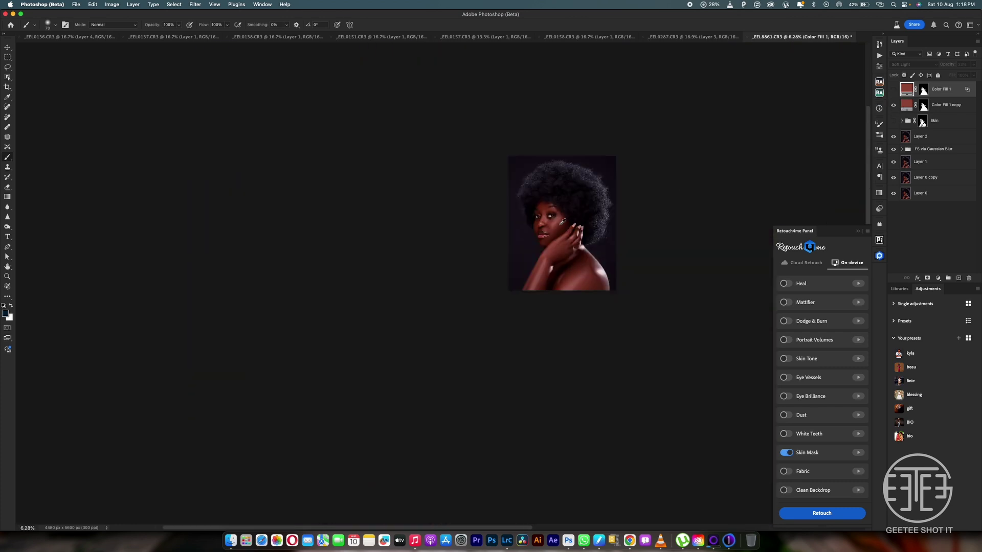
{"action": "scroll", "coordinate": [537, 212], "scroll_direction": "right", "scroll_amount": 3}
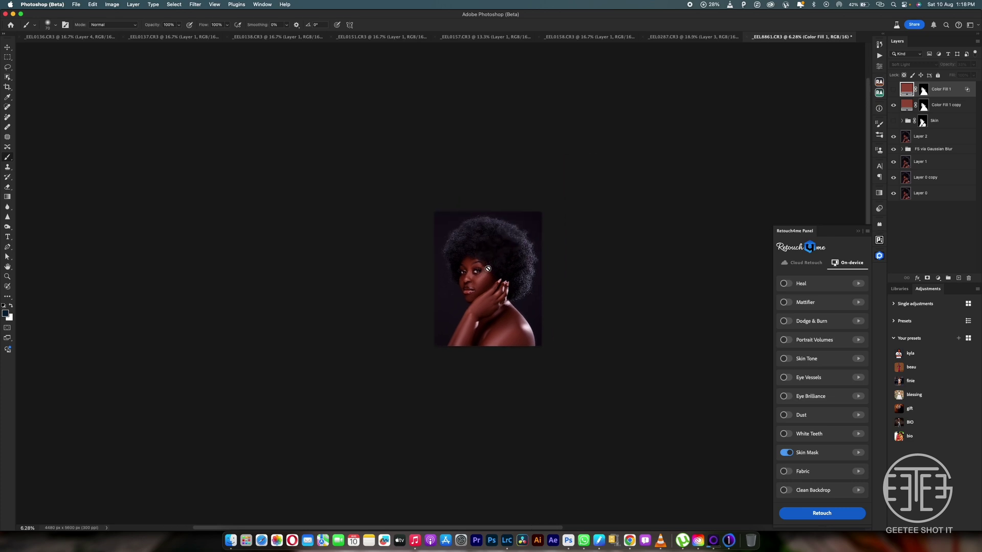
{"action": "scroll", "coordinate": [478, 283], "scroll_direction": "up", "scroll_amount": 2}
{"action": "scroll", "coordinate": [477, 283], "scroll_direction": "up", "scroll_amount": 3}
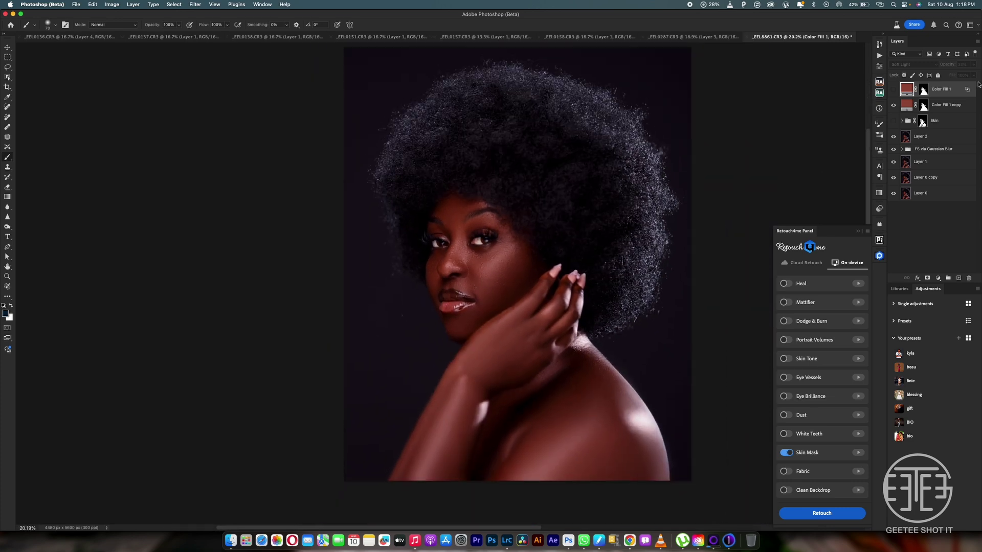
{"action": "left_click", "coordinate": [938, 279]}
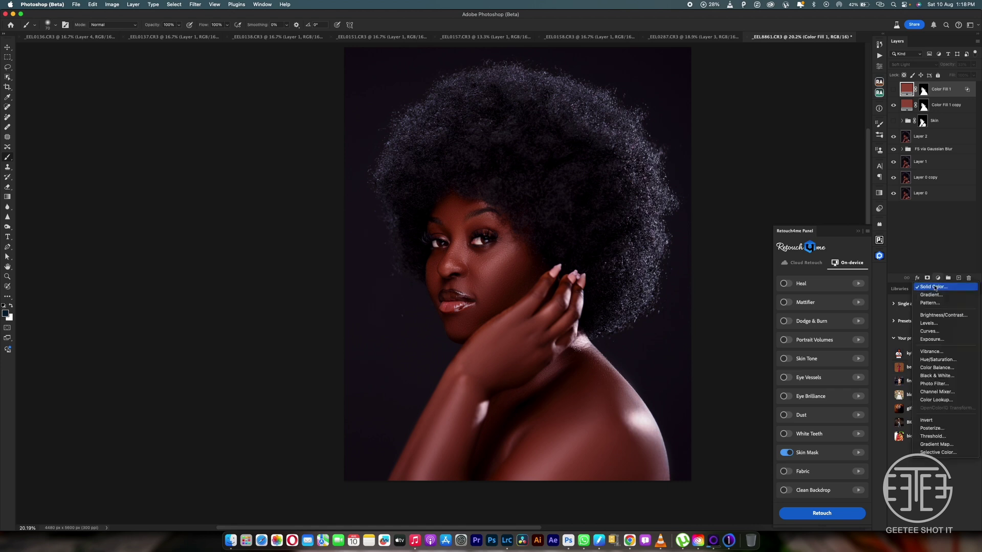
{"action": "left_click", "coordinate": [938, 278]}
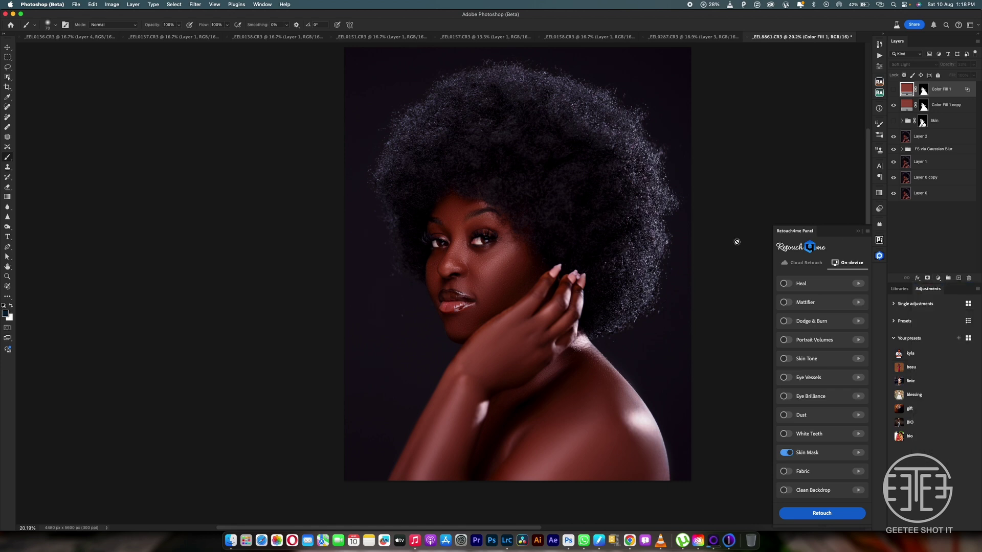
{"action": "scroll", "coordinate": [440, 256], "scroll_direction": "up", "scroll_amount": 2}
{"action": "scroll", "coordinate": [441, 257], "scroll_direction": "down", "scroll_amount": 3}
{"action": "scroll", "coordinate": [441, 257], "scroll_direction": "up", "scroll_amount": 3}
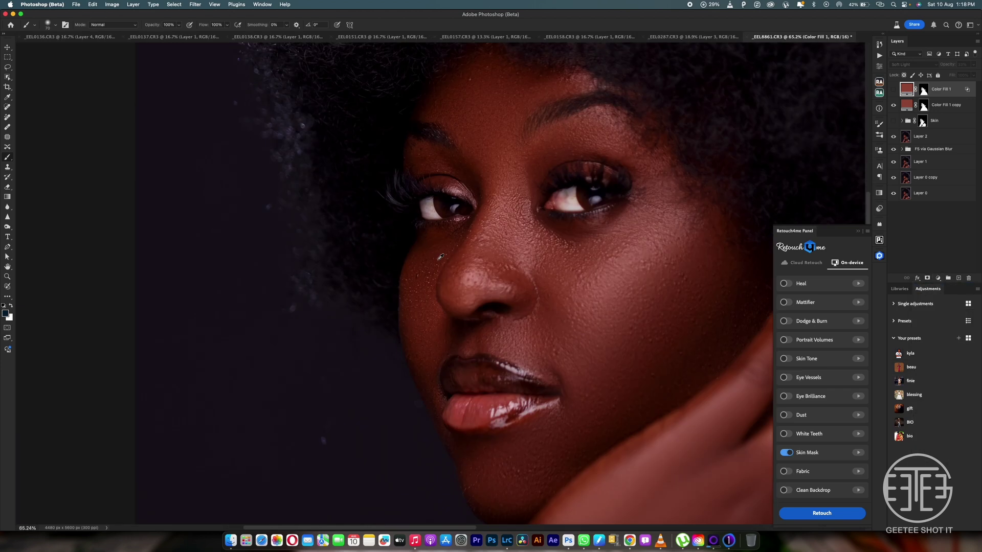
{"action": "scroll", "coordinate": [440, 257], "scroll_direction": "down", "scroll_amount": 1}
{"action": "scroll", "coordinate": [441, 257], "scroll_direction": "down", "scroll_amount": 3}
{"action": "scroll", "coordinate": [441, 257], "scroll_direction": "up", "scroll_amount": 3}
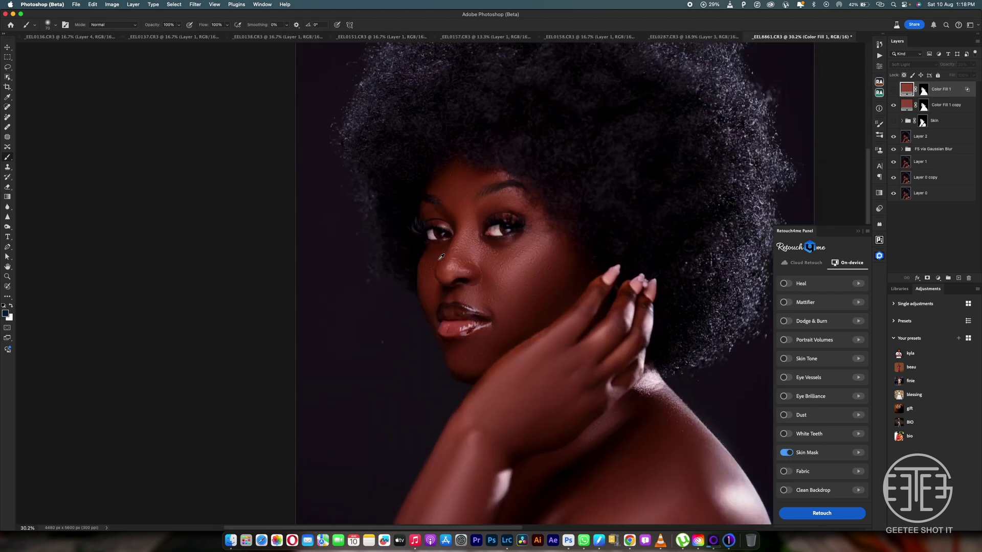
{"action": "scroll", "coordinate": [441, 257], "scroll_direction": "down", "scroll_amount": 3}
{"action": "scroll", "coordinate": [442, 257], "scroll_direction": "up", "scroll_amount": 1}
{"action": "scroll", "coordinate": [442, 257], "scroll_direction": "down", "scroll_amount": 2}
{"action": "scroll", "coordinate": [442, 257], "scroll_direction": "up", "scroll_amount": 4}
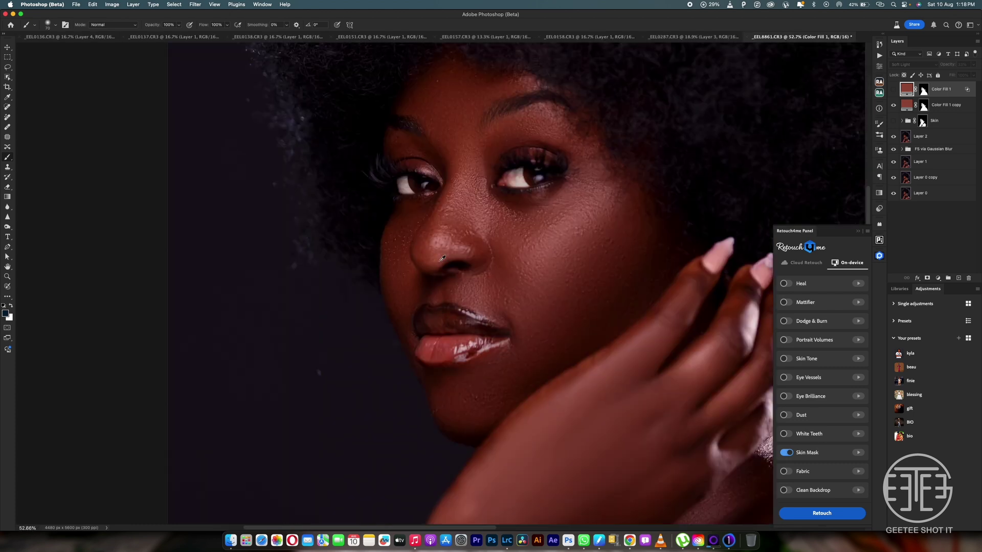
{"action": "scroll", "coordinate": [442, 257], "scroll_direction": "down", "scroll_amount": 3}
{"action": "scroll", "coordinate": [442, 257], "scroll_direction": "up", "scroll_amount": 1}
{"action": "scroll", "coordinate": [442, 257], "scroll_direction": "up", "scroll_amount": 1}
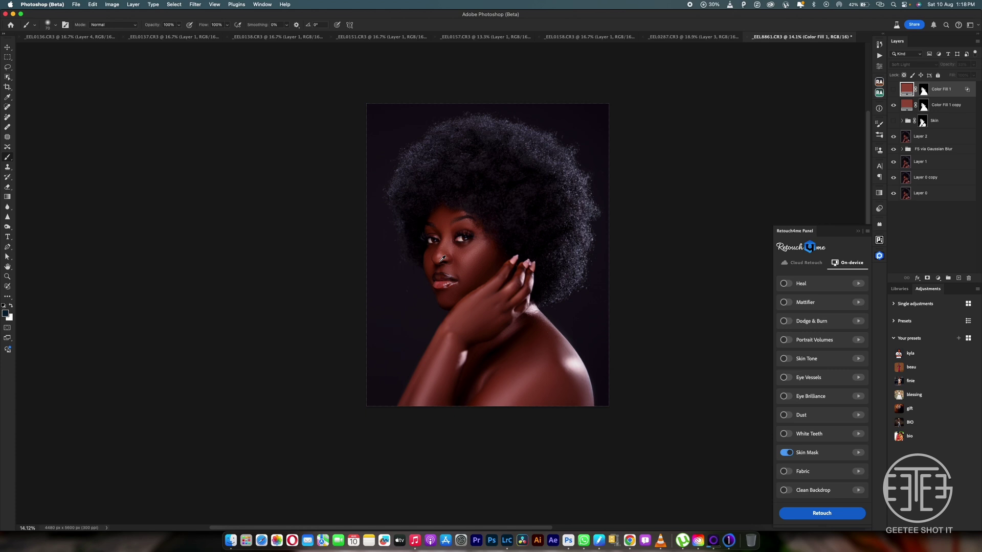
{"action": "scroll", "coordinate": [494, 293], "scroll_direction": "up", "scroll_amount": 4}
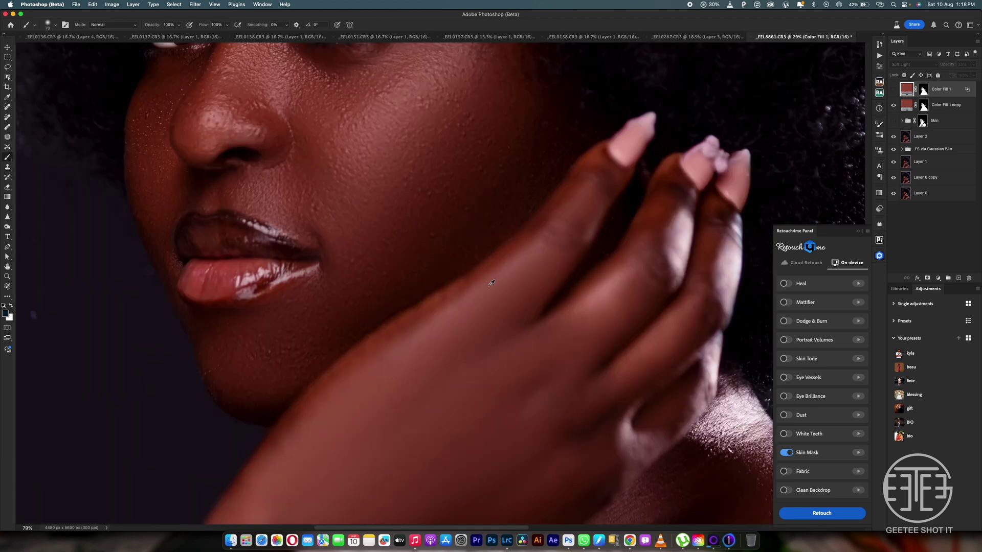
{"action": "scroll", "coordinate": [493, 287], "scroll_direction": "down", "scroll_amount": 3}
{"action": "scroll", "coordinate": [491, 283], "scroll_direction": "down", "scroll_amount": 1}
{"action": "scroll", "coordinate": [491, 283], "scroll_direction": "up", "scroll_amount": 8}
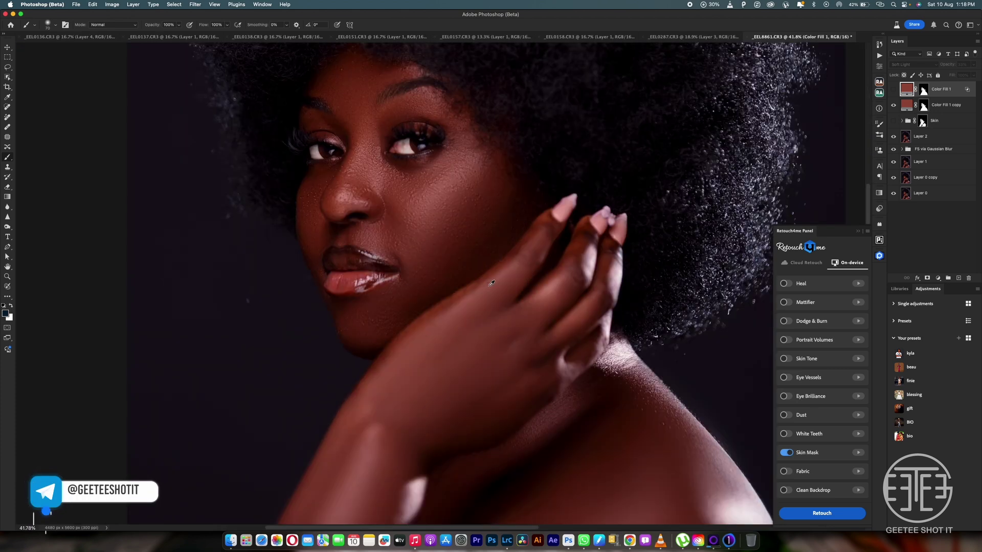
{"action": "scroll", "coordinate": [491, 283], "scroll_direction": "down", "scroll_amount": 10}
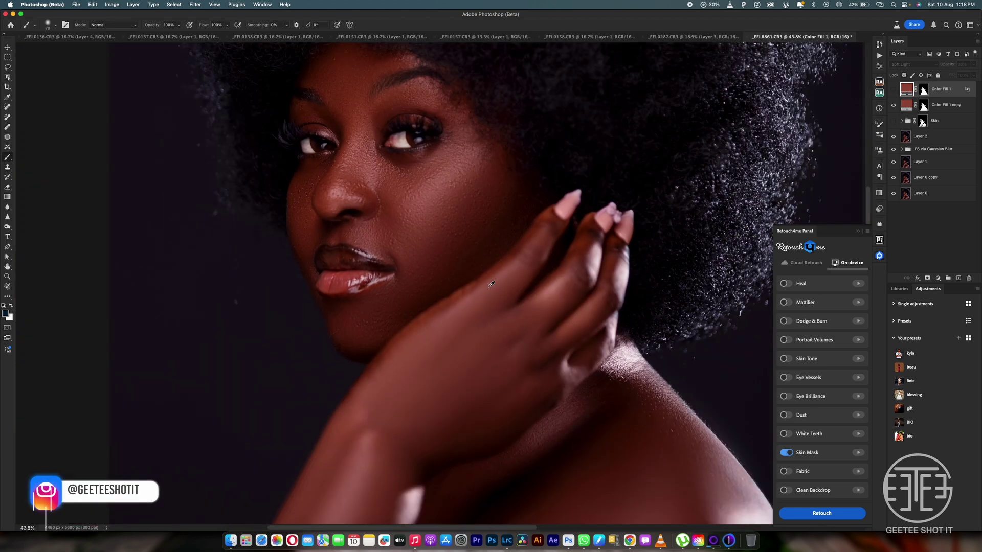